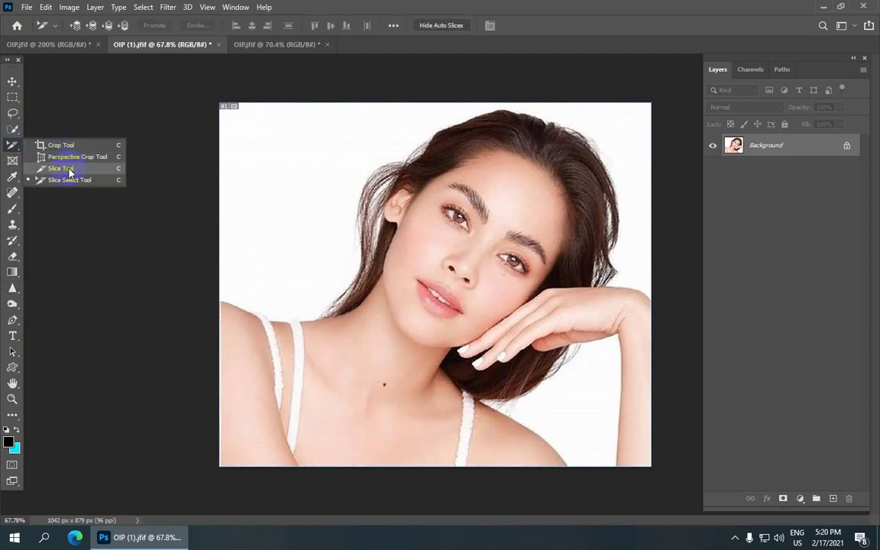
Activate the Blur tool for the portrait in OIP (1).jfif.
drag(64, 173, 71, 184)
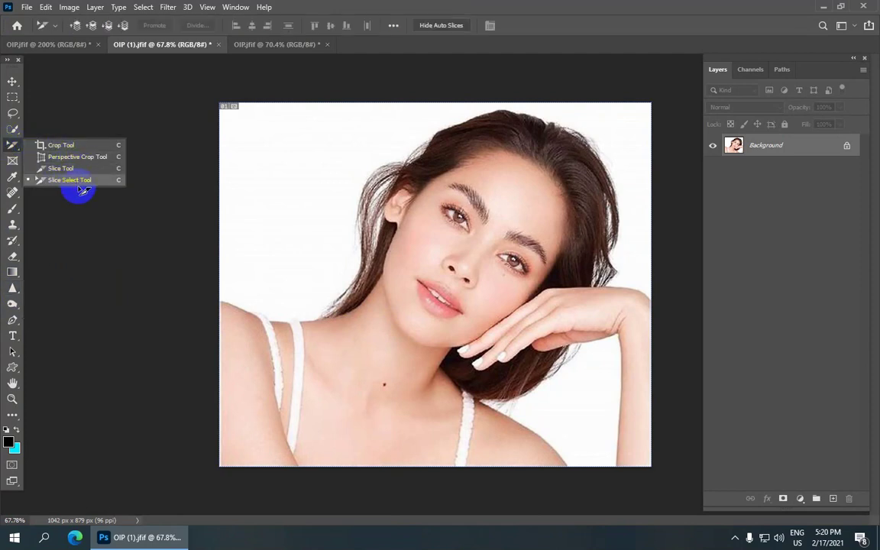
drag(14, 287, 47, 290)
key(ctrl+minus)
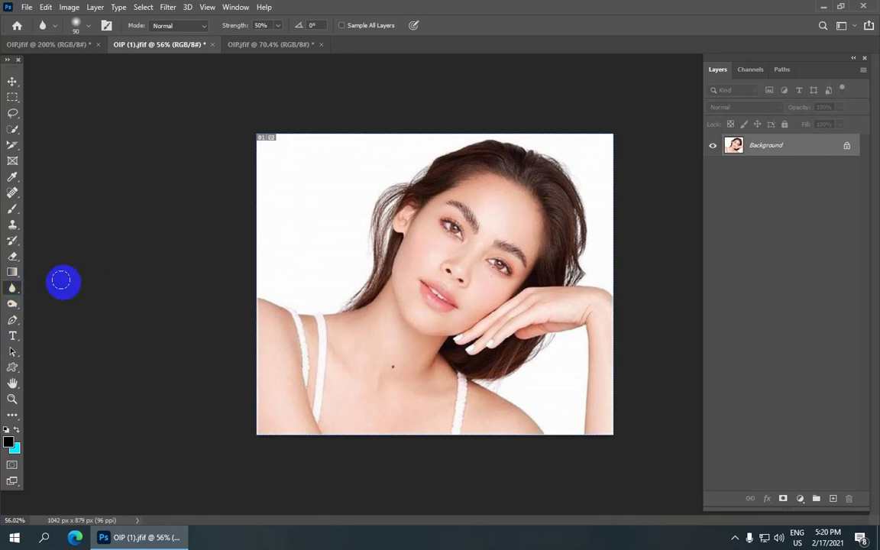
scroll(505, 200, up, 2)
scroll(504, 200, up, 1)
scroll(505, 202, down, 2)
scroll(480, 184, up, 2)
scroll(479, 182, down, 2)
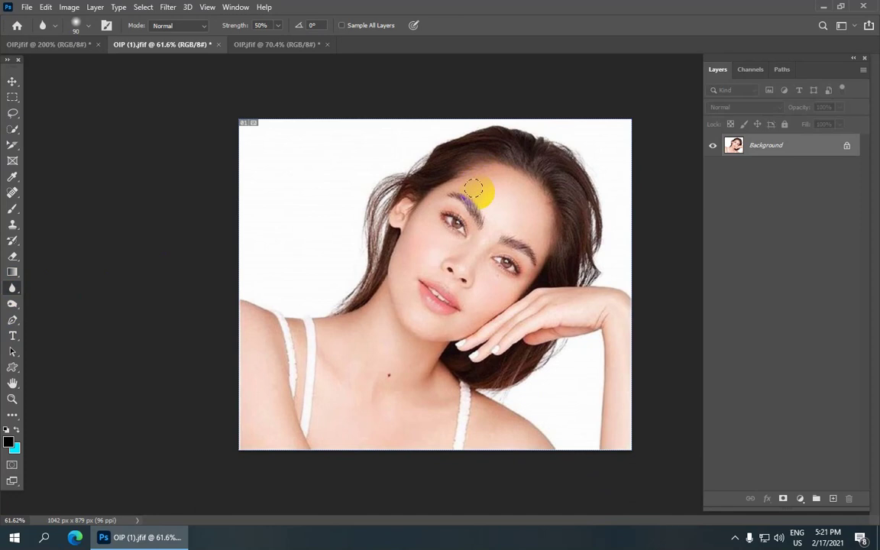
scroll(474, 188, down, 1)
mouse_move(11, 292)
mouse_down()
mouse_move(55, 295)
mouse_move(13, 291)
mouse_up()
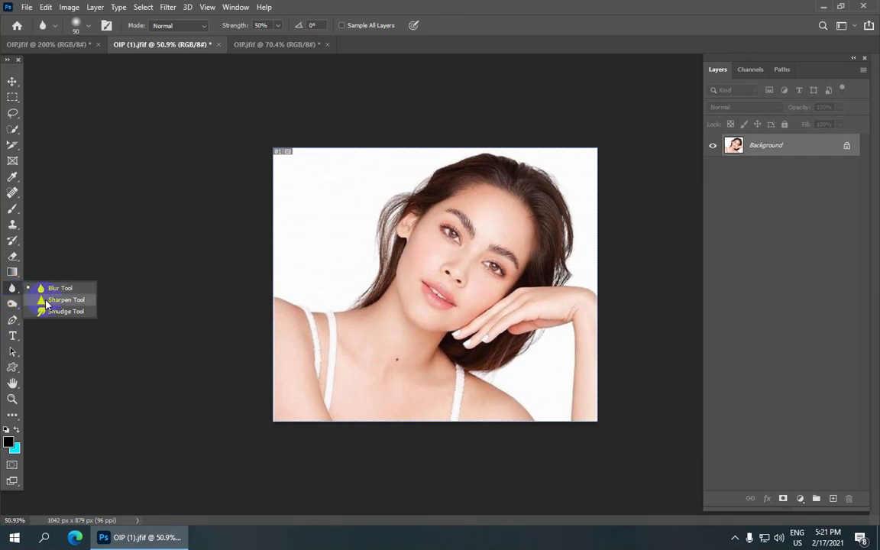
drag(46, 304, 15, 287)
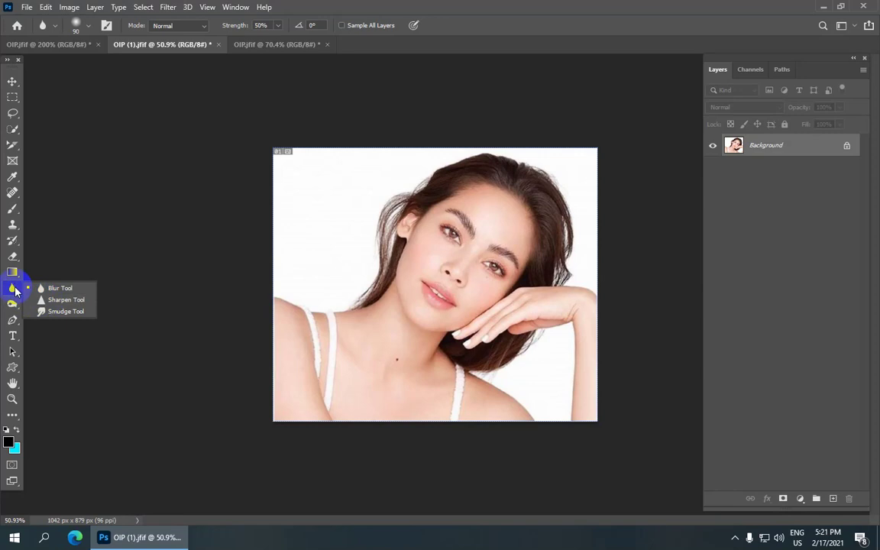
drag(14, 292, 89, 287)
scroll(459, 191, up, 3)
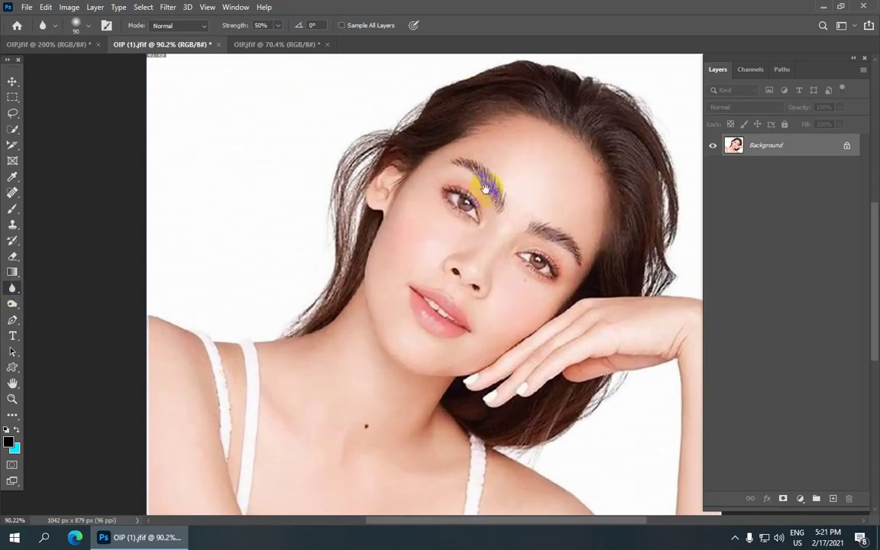
drag(485, 189, 424, 160)
drag(537, 296, 520, 231)
scroll(473, 206, down, 2)
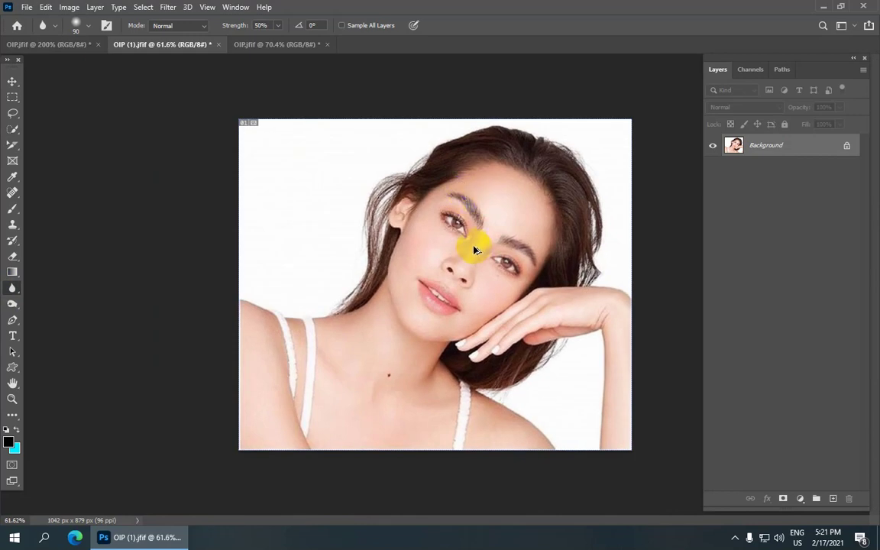
key(ctrl+z)
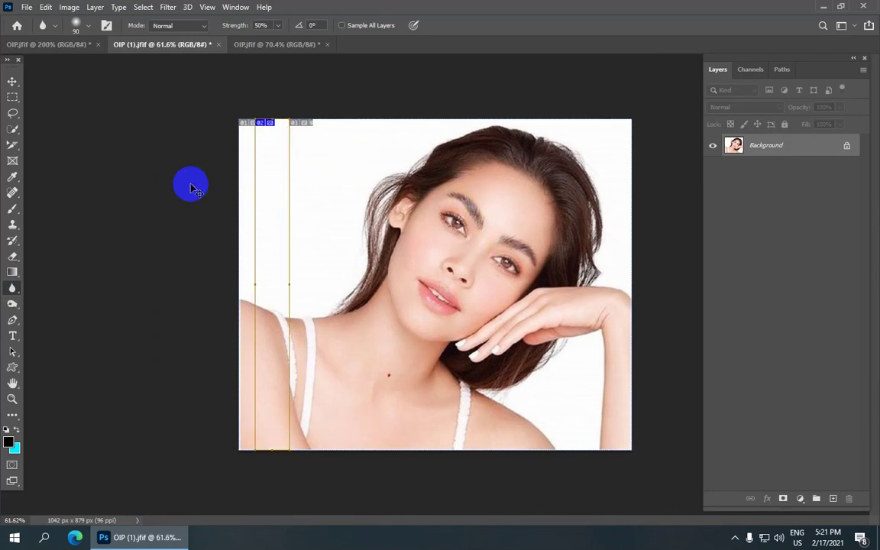
key(ctrl+z)
scroll(266, 30, up, 2)
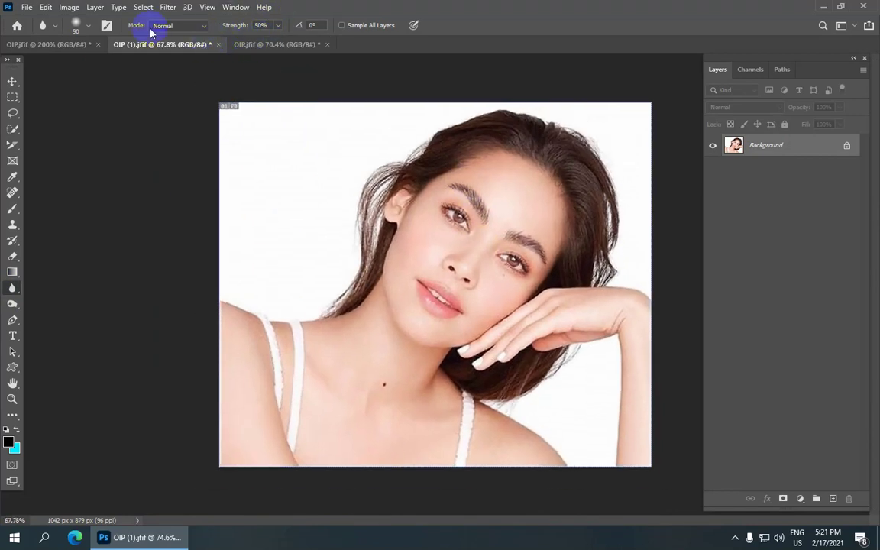
Pick the soft 50 px brush preset for the Sharpen tool and turn off Spacing and Transfer in its brush settings.
click(86, 30)
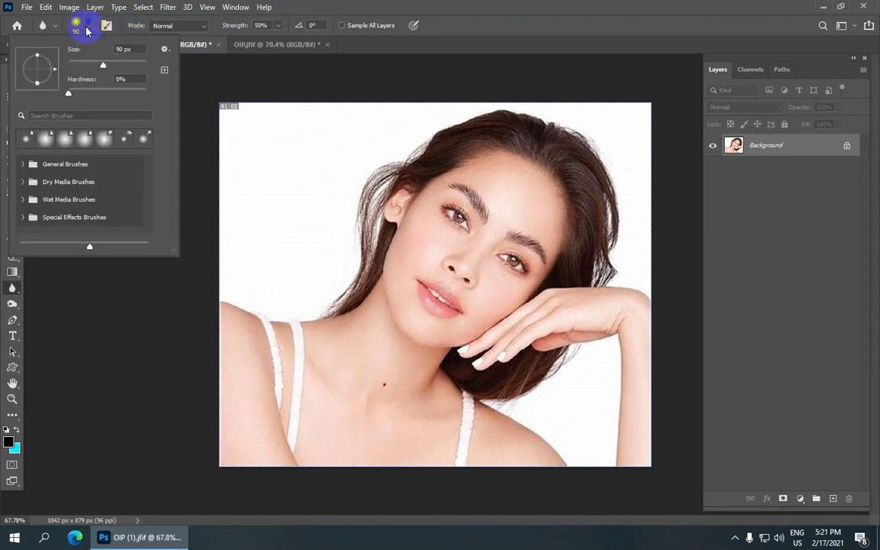
click(44, 137)
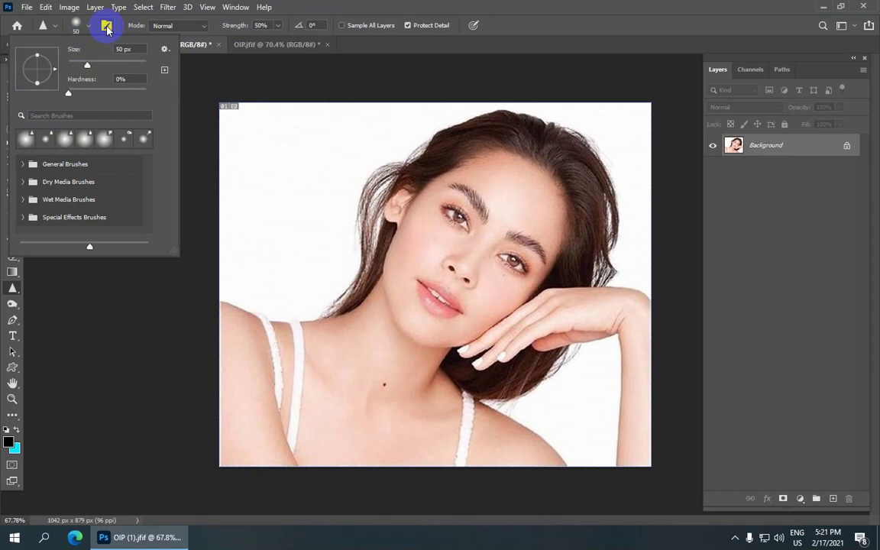
click(107, 28)
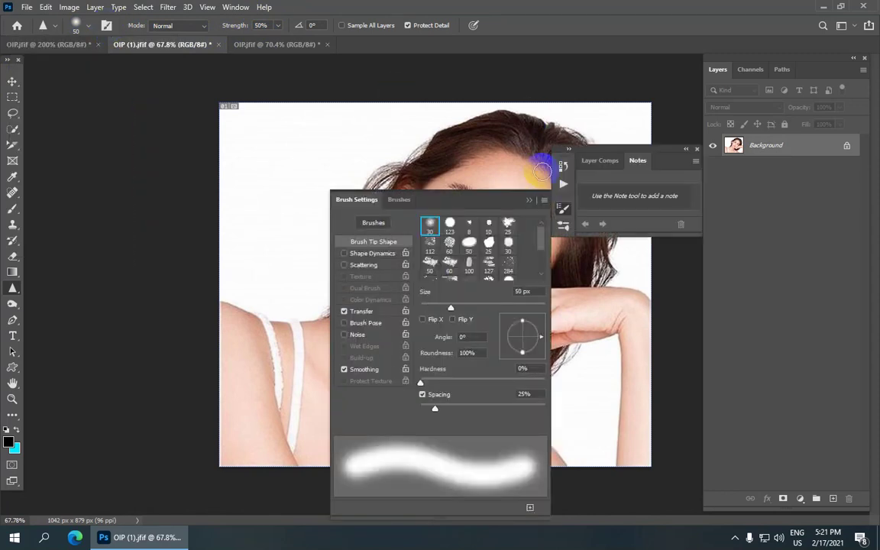
click(425, 395)
click(345, 312)
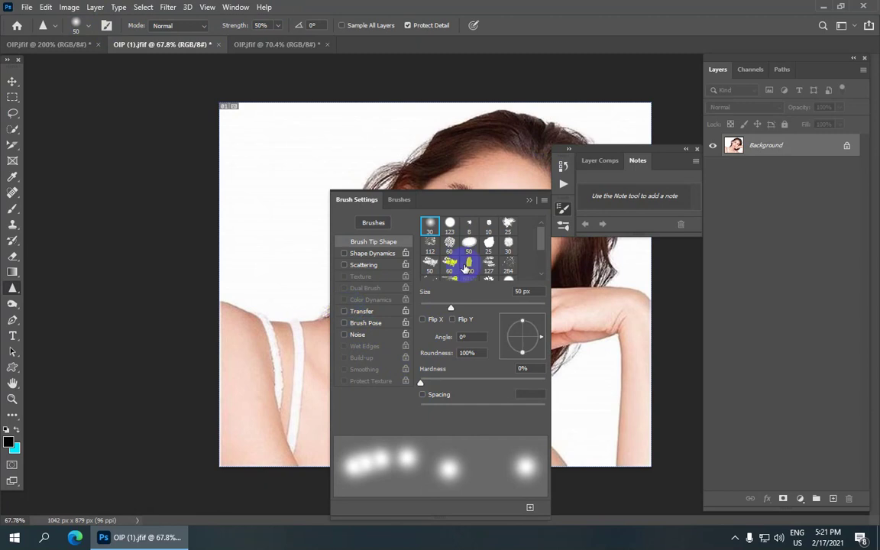
click(531, 200)
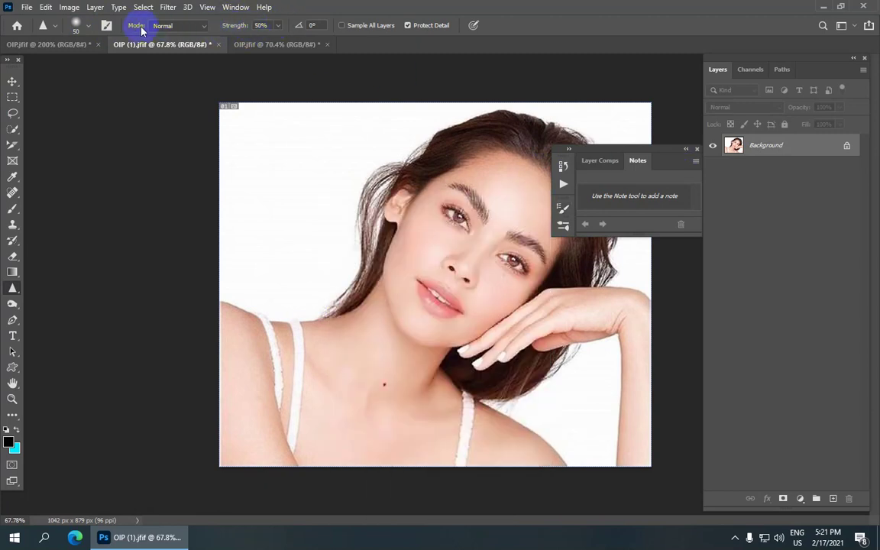
Set the Sharpen tool to Normal mode with 13% strength and close the floating Notes panel.
click(206, 27)
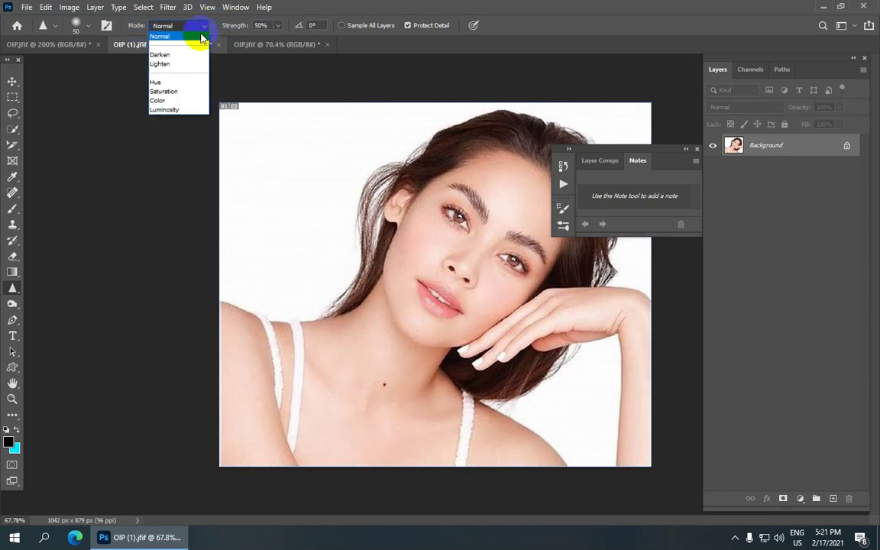
click(201, 37)
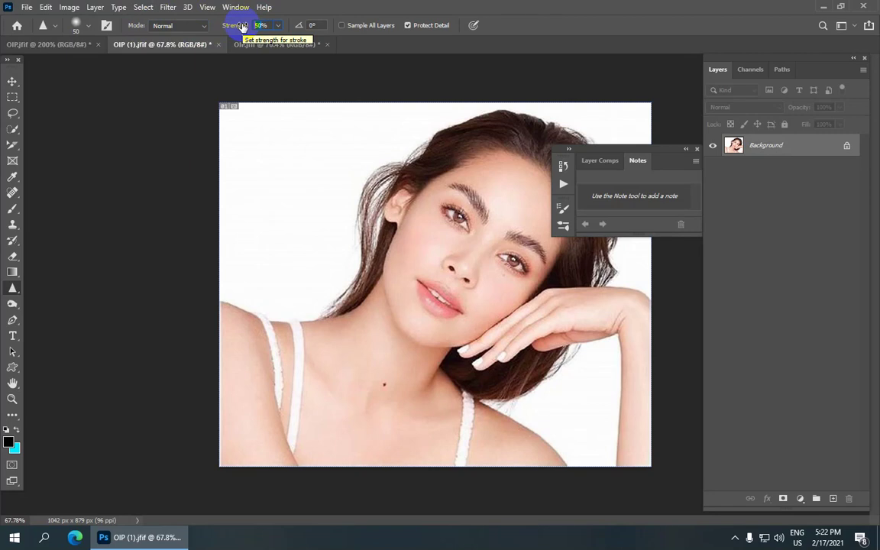
text(1)
key(Return)
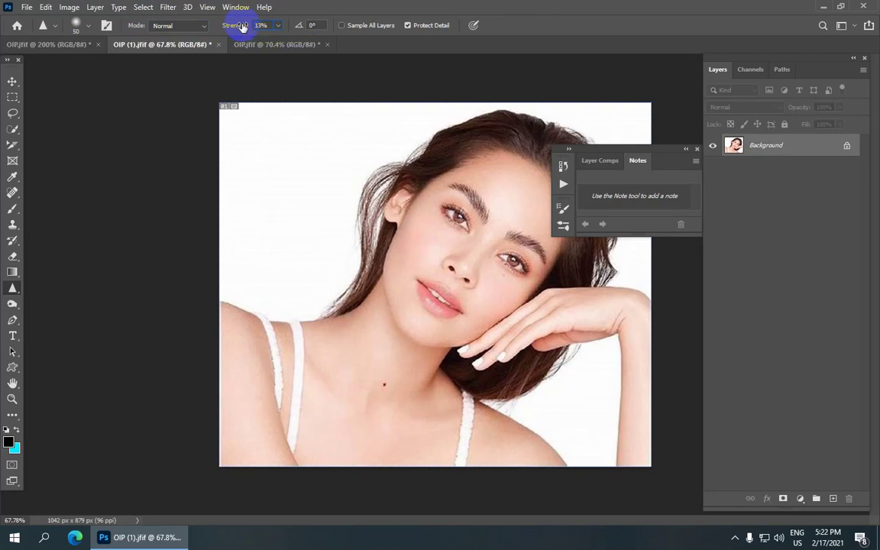
scroll(361, 97, down, 3)
scroll(354, 109, up, 3)
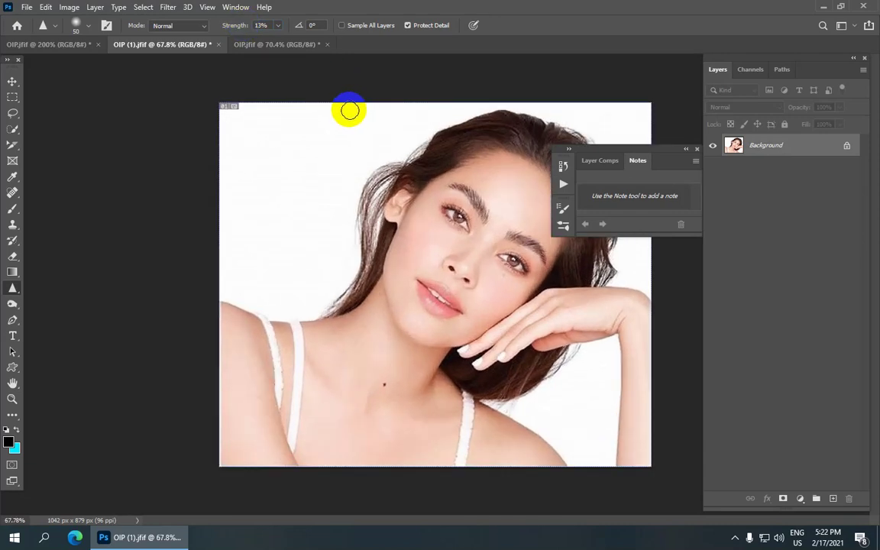
click(696, 149)
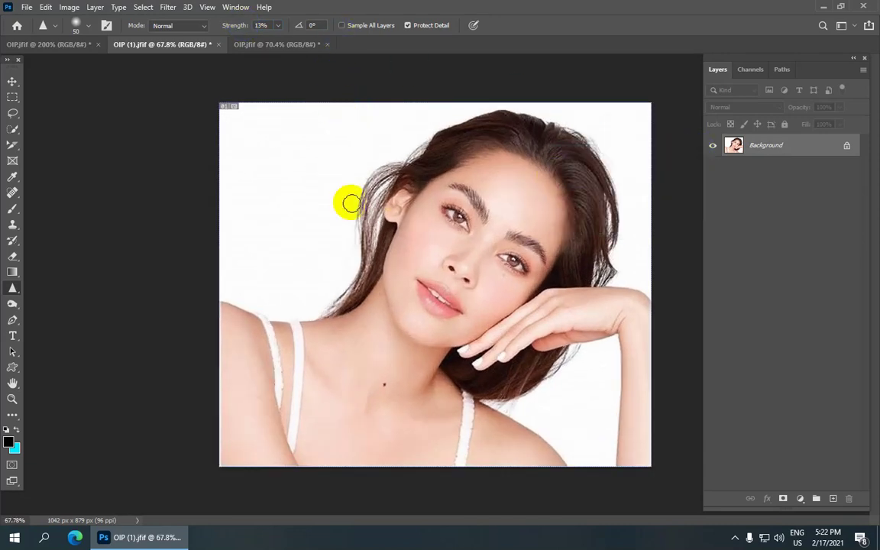
Sharpen the forehead and eyebrow area of the portrait with short freehand strokes.
scroll(461, 213, down, 2)
scroll(494, 225, up, 3)
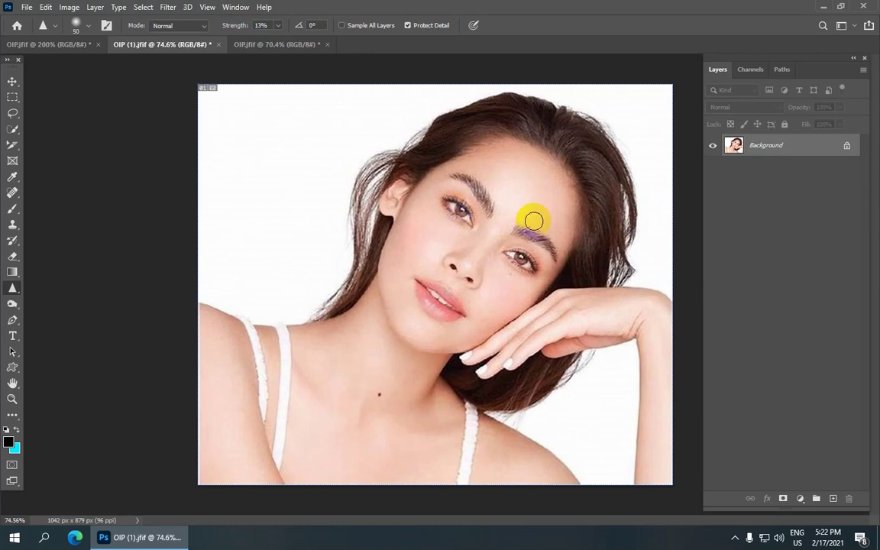
scroll(474, 210, down, 2)
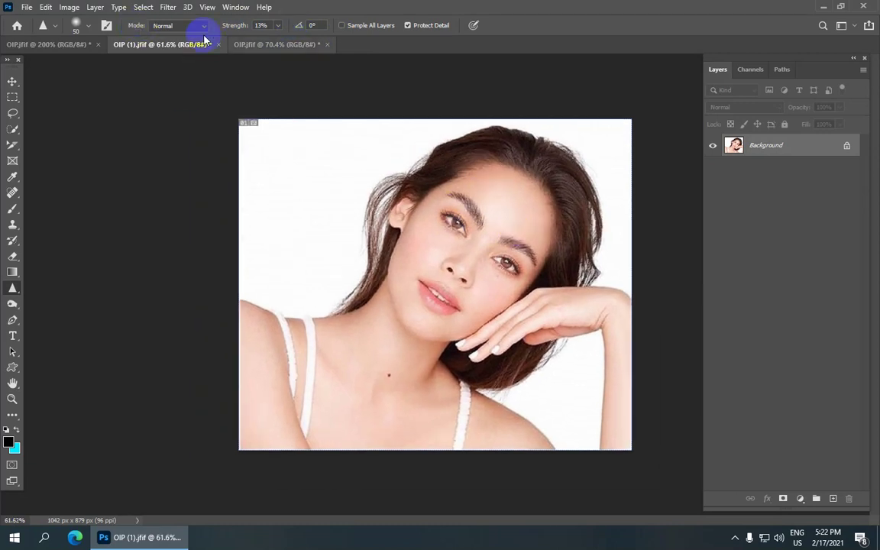
scroll(550, 204, up, 2)
scroll(500, 228, up, 1)
drag(544, 205, 532, 199)
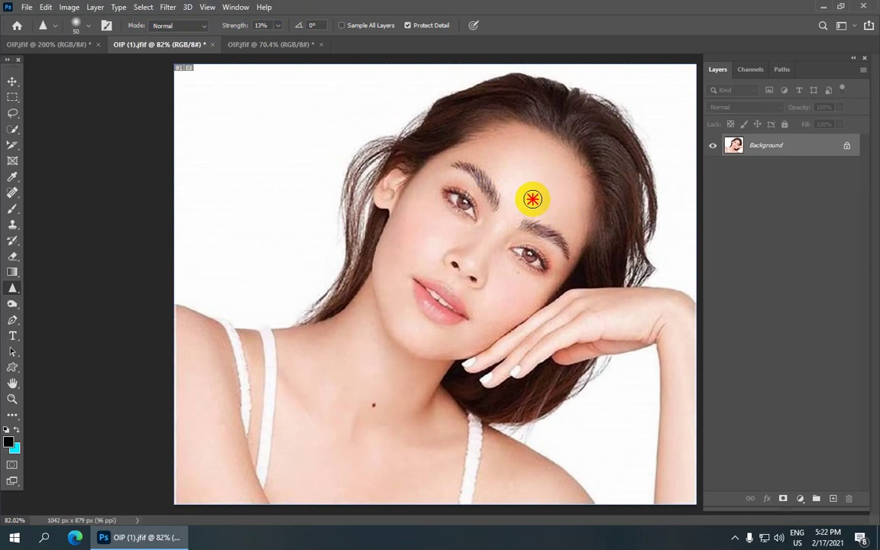
right_click(13, 288)
click(60, 289)
mouse_move(524, 199)
mouse_down()
mouse_move(543, 210)
mouse_move(540, 191)
mouse_move(563, 168)
mouse_move(486, 161)
mouse_move(452, 245)
mouse_move(485, 180)
mouse_move(452, 175)
mouse_move(445, 245)
mouse_move(463, 191)
mouse_move(461, 254)
mouse_up()
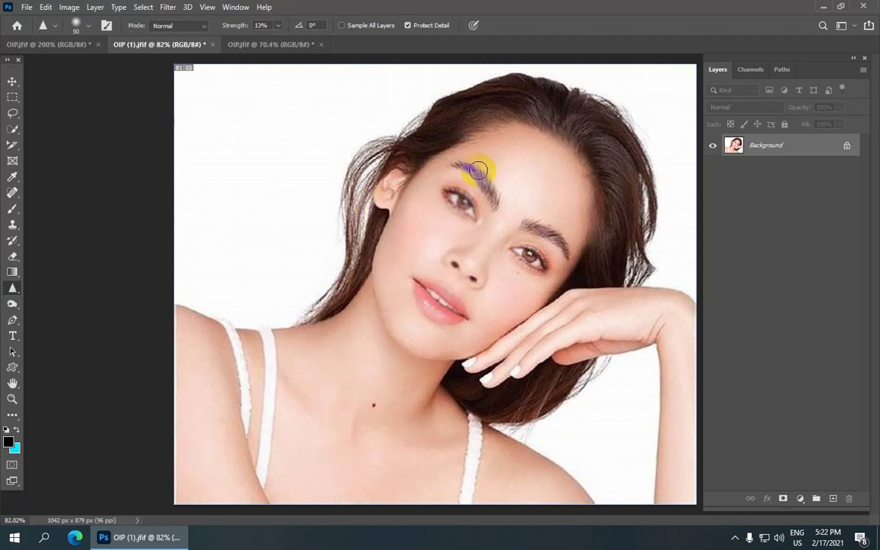
mouse_move(530, 162)
mouse_down()
mouse_move(547, 223)
mouse_move(570, 249)
mouse_move(525, 230)
mouse_up()
Try softening the forehead, eyes, cheeks and chin with freehand strokes of the 90 px Blur tool.
key(shift+r)
drag(527, 182, 489, 146)
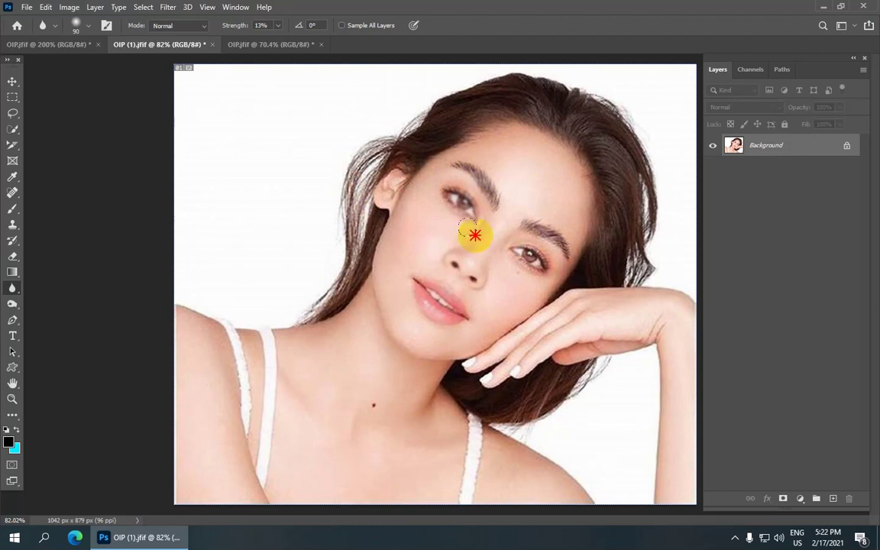
mouse_move(446, 196)
mouse_down()
mouse_move(501, 141)
mouse_move(535, 261)
mouse_move(531, 248)
mouse_move(519, 341)
mouse_move(573, 176)
mouse_move(478, 304)
mouse_move(398, 353)
mouse_up()
mouse_move(453, 365)
mouse_down()
mouse_move(467, 314)
mouse_move(466, 171)
mouse_move(429, 181)
mouse_move(486, 193)
mouse_move(466, 238)
mouse_move(513, 138)
mouse_move(499, 170)
mouse_move(516, 198)
mouse_move(517, 270)
mouse_move(441, 250)
mouse_move(505, 304)
mouse_up()
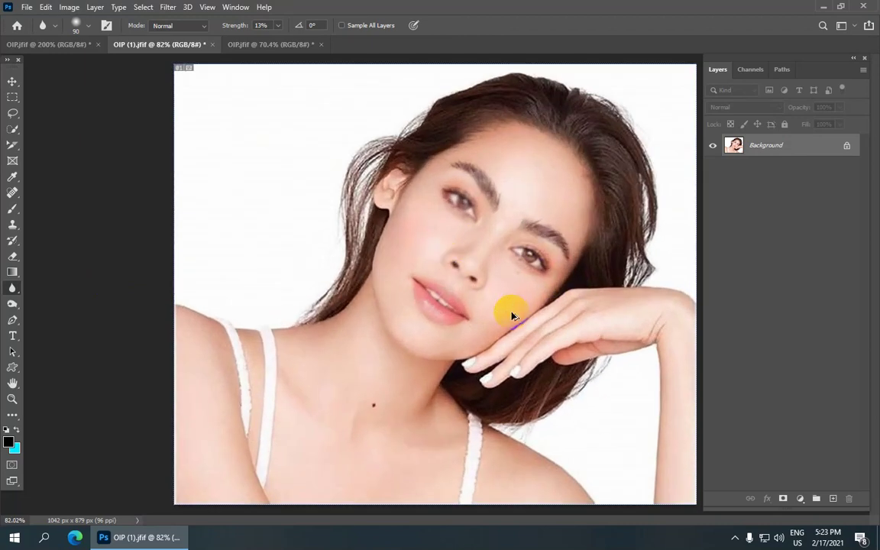
Undo the blur strokes made on the face.
key(ctrl+z)
key(ctrl+z)
key(ctrl+z)
key(ctrl+z)
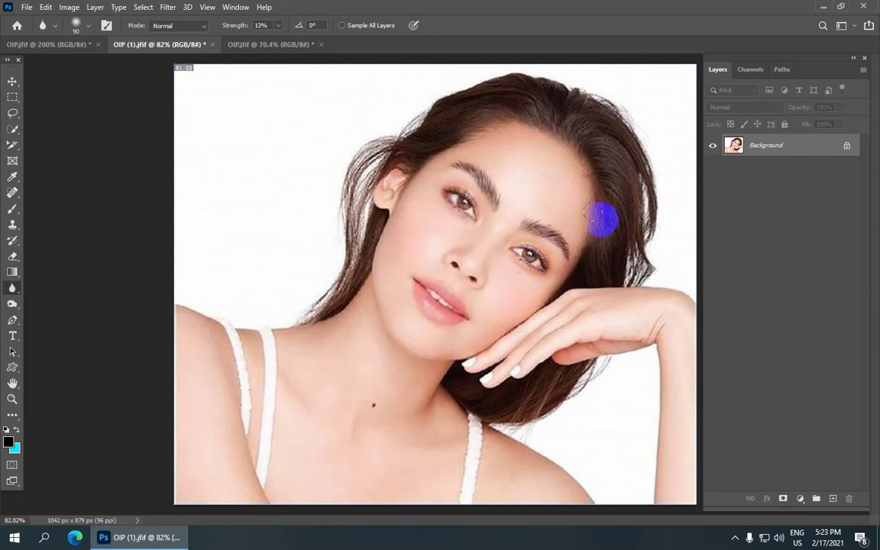
Duplicate the Background layer and soften the facial skin on the copy with freehand Blur tool strokes.
scroll(561, 224, down, 2)
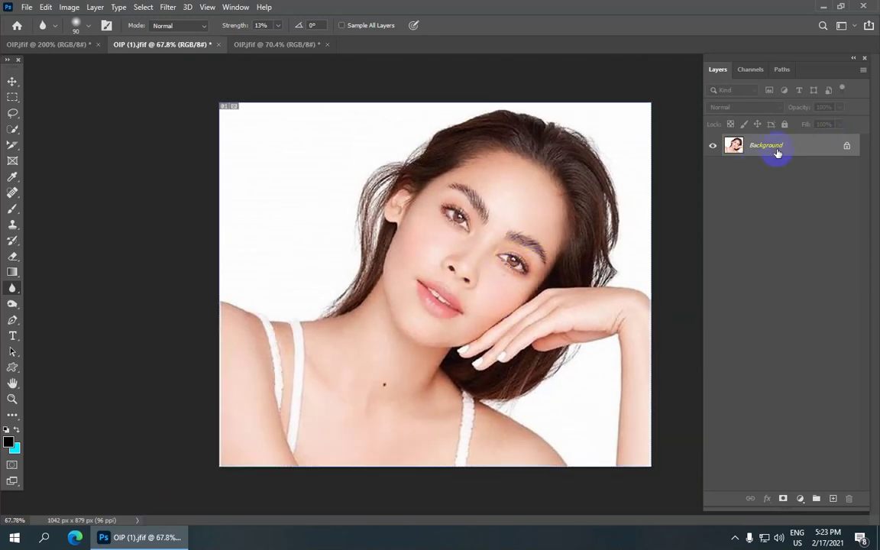
key(ctrl+j)
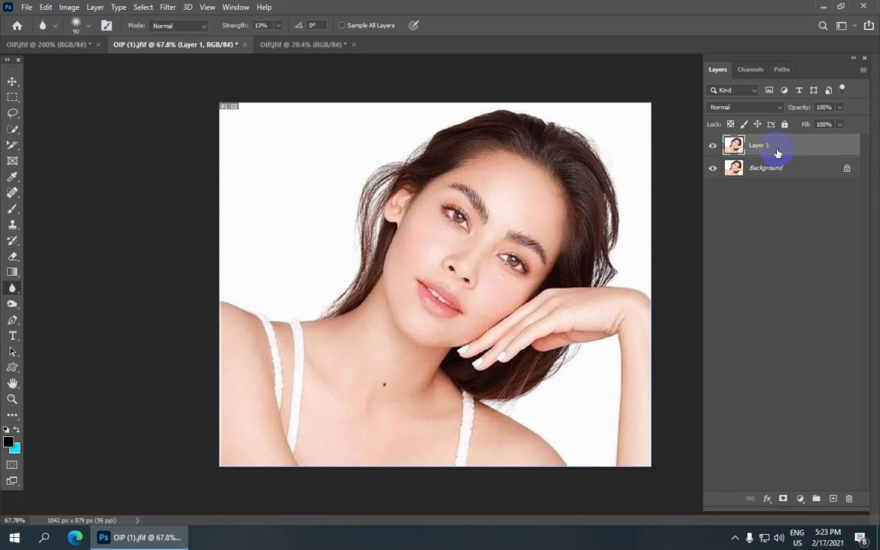
scroll(522, 208, up, 2)
mouse_move(467, 197)
mouse_down()
mouse_move(457, 208)
mouse_move(526, 281)
mouse_move(530, 245)
mouse_move(417, 338)
mouse_move(393, 239)
mouse_move(403, 327)
mouse_move(402, 293)
mouse_move(501, 286)
mouse_move(417, 370)
mouse_up()
mouse_move(441, 315)
mouse_down()
mouse_move(479, 321)
mouse_move(529, 285)
mouse_move(582, 327)
mouse_move(584, 289)
mouse_move(583, 343)
mouse_move(618, 206)
mouse_move(581, 223)
mouse_move(571, 248)
mouse_move(512, 165)
mouse_move(454, 138)
mouse_move(472, 393)
mouse_move(453, 329)
mouse_move(500, 323)
mouse_move(470, 315)
mouse_move(470, 210)
mouse_move(455, 249)
mouse_move(541, 227)
mouse_move(552, 258)
mouse_move(757, 145)
mouse_up()
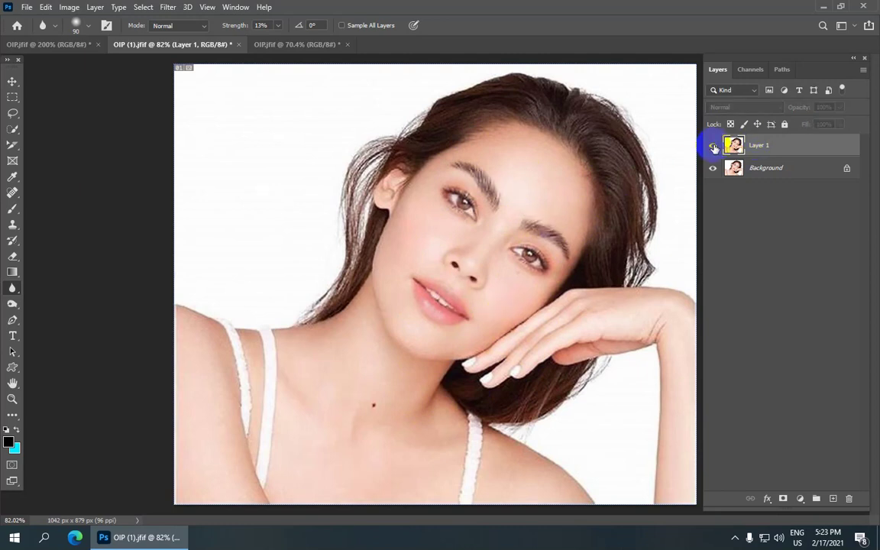
Toggle the visibility of Layer 1 to compare the blurred face with the original.
click(714, 146)
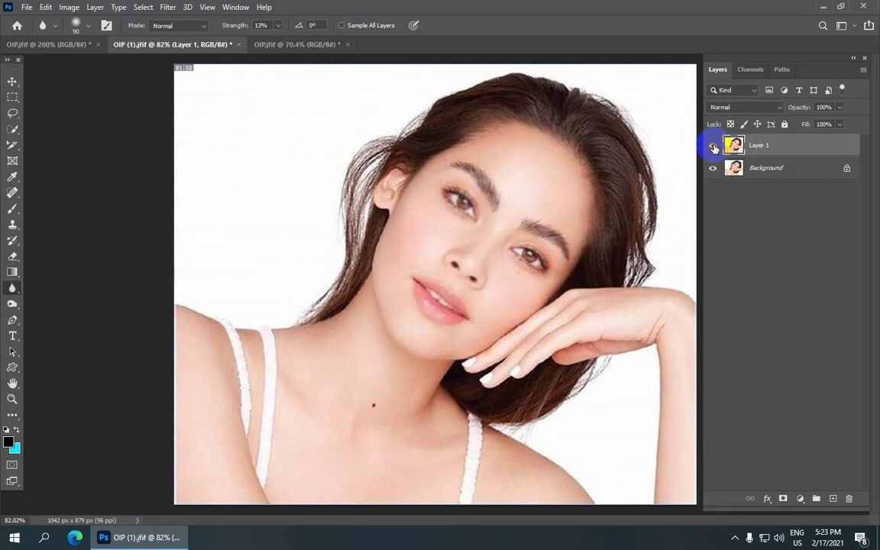
click(714, 146)
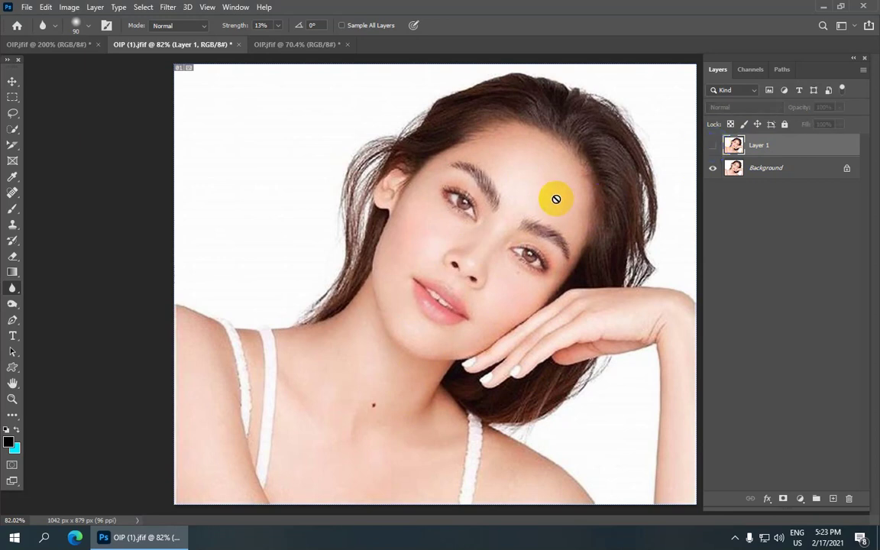
click(713, 147)
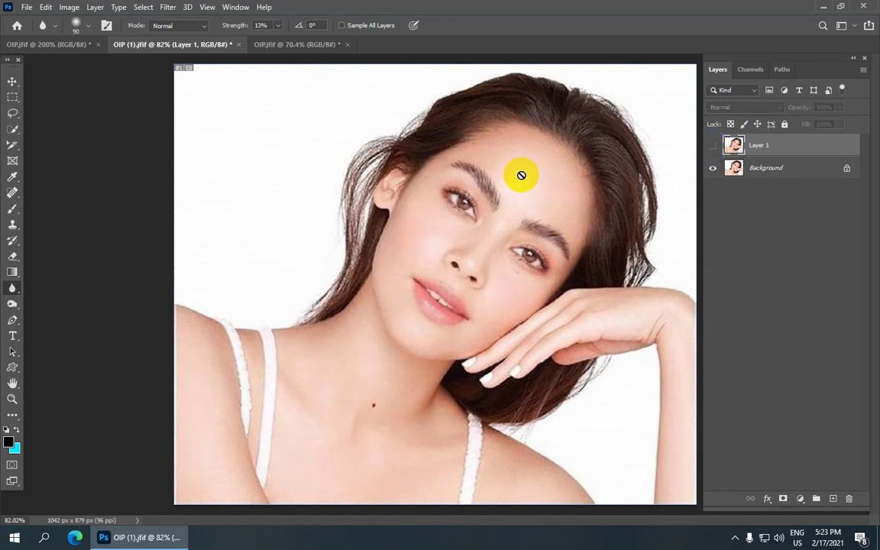
Switch to the close-up portrait OIP.jfif on the black background and activate the Sharpen tool.
click(60, 43)
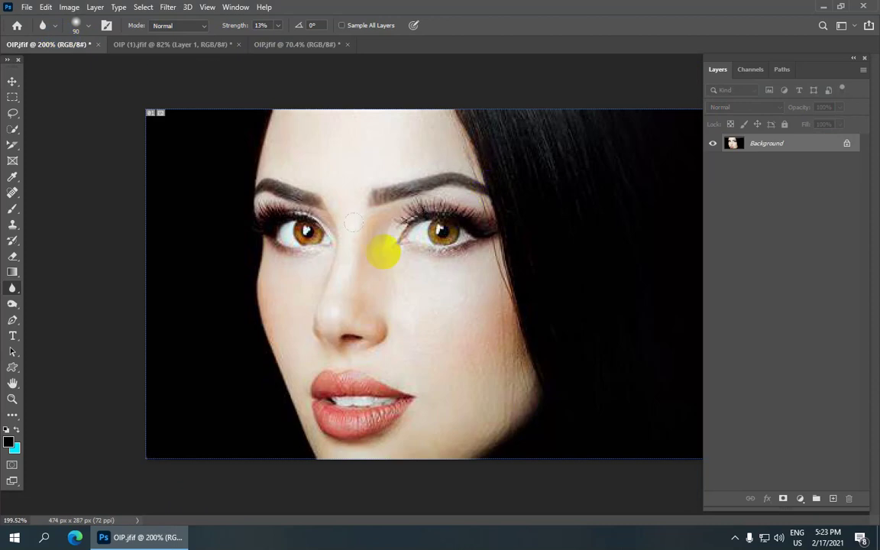
scroll(444, 228, down, 1)
right_click(14, 290)
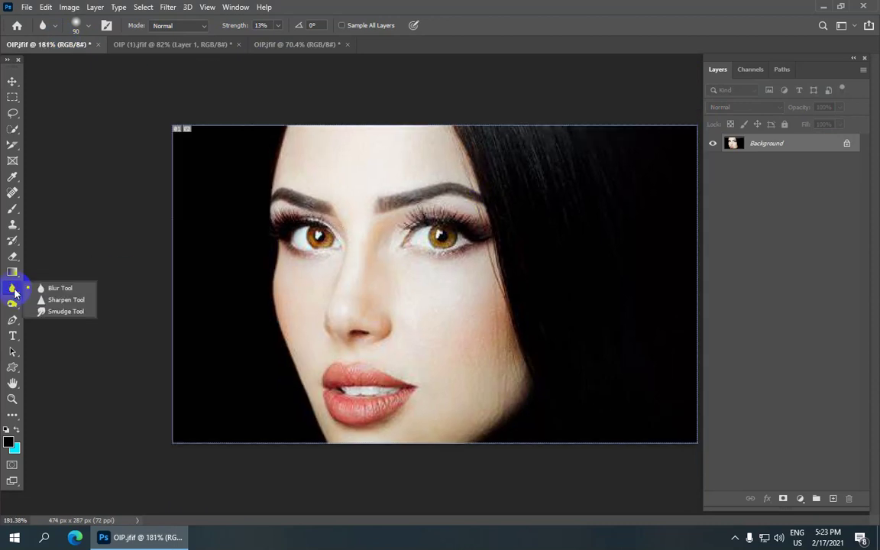
click(61, 300)
Try sharpening the eyebrows, eyes, cheeks and lips with freehand 50 px Sharpen tool strokes at 13% strength.
drag(317, 202, 292, 191)
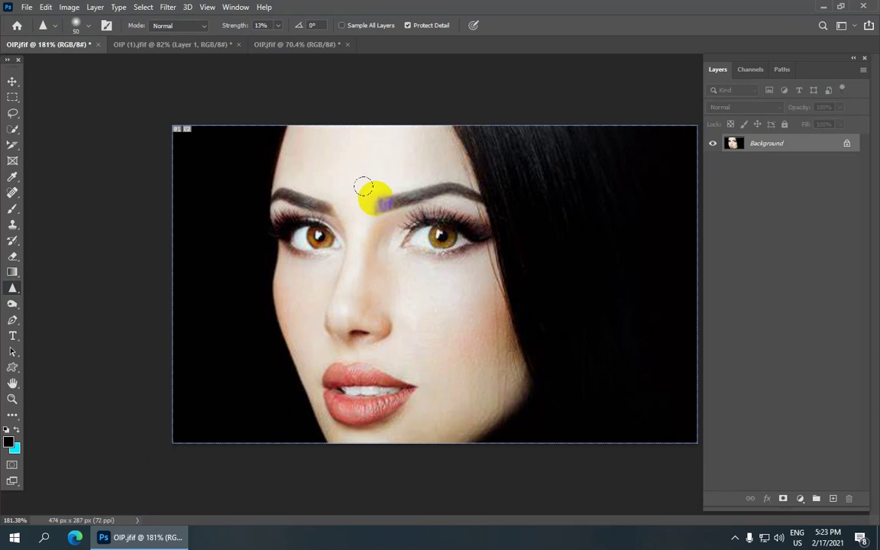
mouse_move(363, 187)
mouse_down()
mouse_move(275, 144)
mouse_move(377, 152)
mouse_move(358, 228)
mouse_move(473, 198)
mouse_move(422, 214)
mouse_move(306, 156)
mouse_move(322, 229)
mouse_move(328, 211)
mouse_move(305, 305)
mouse_move(314, 287)
mouse_move(402, 410)
mouse_move(444, 399)
mouse_move(474, 413)
mouse_up()
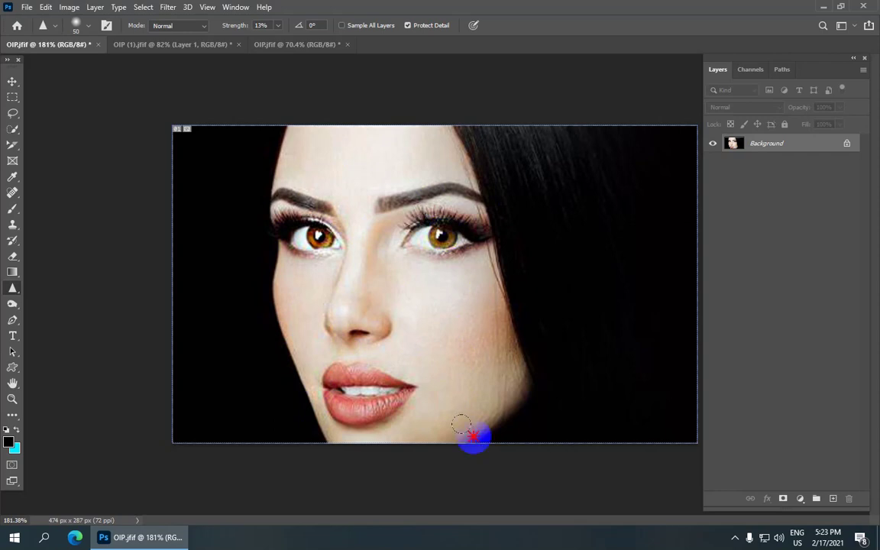
mouse_move(349, 388)
mouse_down()
mouse_move(317, 290)
mouse_move(300, 284)
mouse_move(318, 266)
mouse_move(376, 304)
mouse_move(429, 192)
mouse_move(444, 302)
mouse_up()
scroll(468, 318, down, 2)
scroll(466, 319, up, 2)
scroll(397, 264, up, 3)
scroll(427, 249, down, 4)
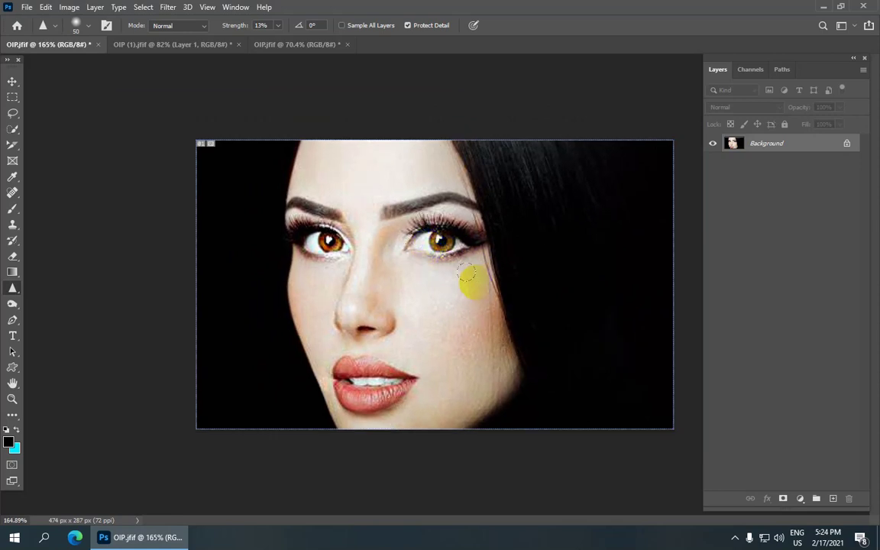
Undo the sharpening strokes on the face and keep the Sharpen tool in Normal mode.
key(ctrl+z)
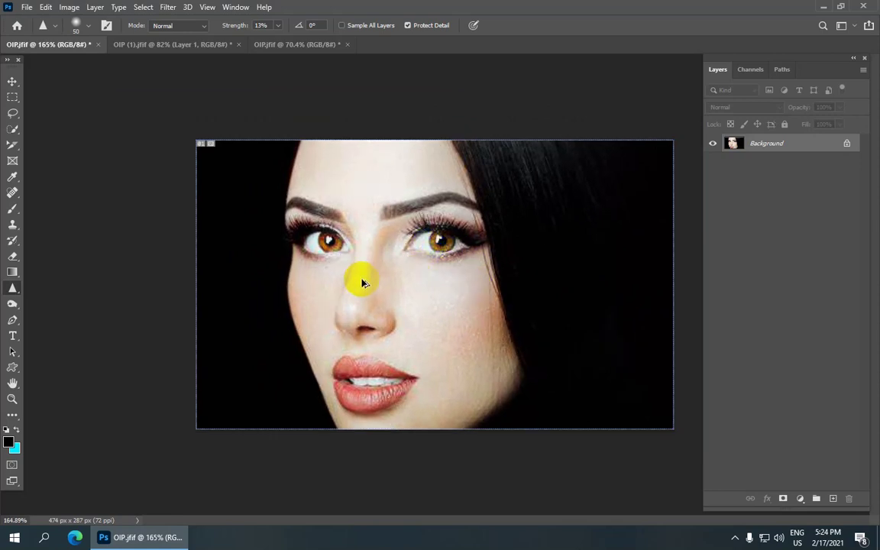
click(17, 260)
right_click(13, 288)
click(15, 289)
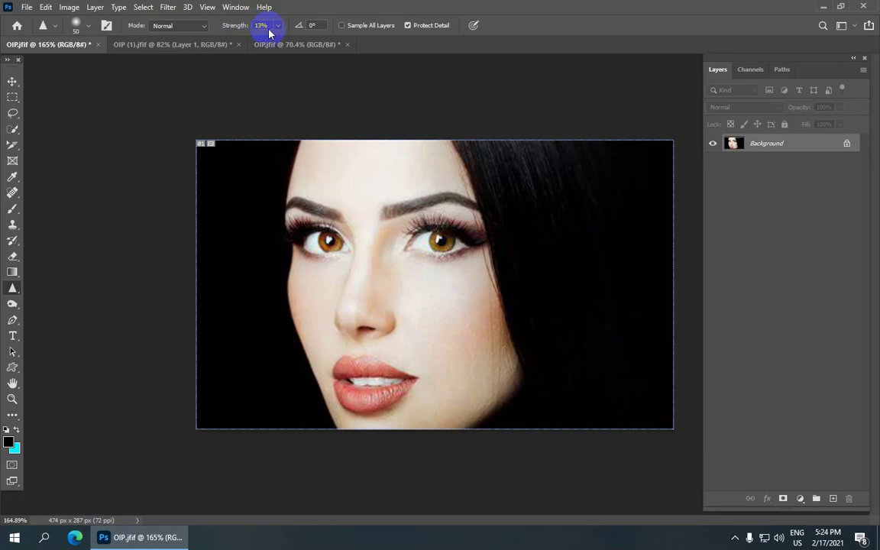
scroll(314, 147, down, 1)
click(206, 26)
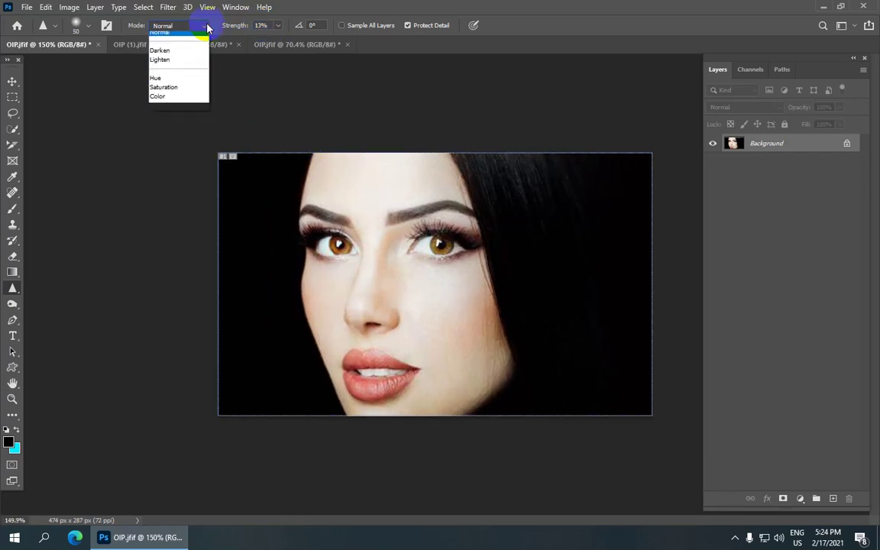
click(202, 35)
Sharpen the eyes, nose, cheeks and lips on the Background layer with freehand strokes at 13% strength.
click(334, 242)
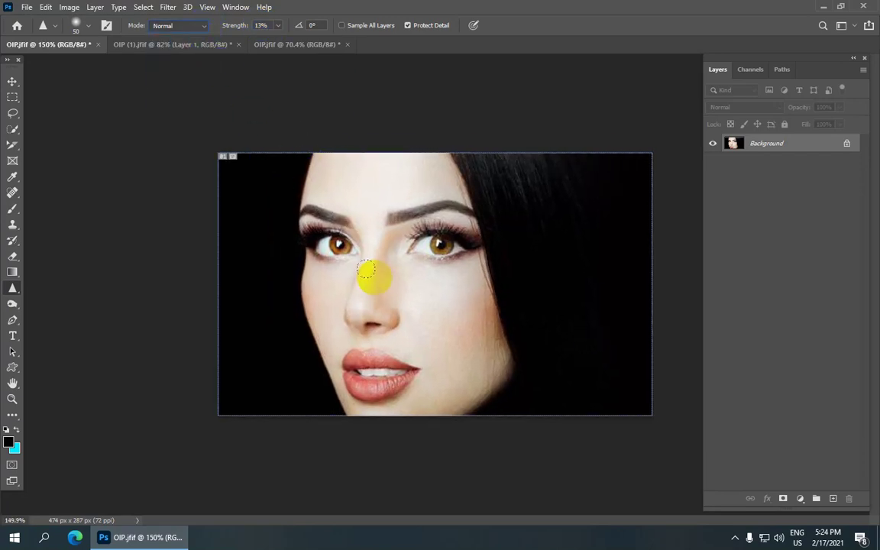
mouse_move(387, 239)
mouse_down()
mouse_move(443, 242)
mouse_move(430, 223)
mouse_move(323, 247)
mouse_move(247, 236)
mouse_move(306, 200)
mouse_move(381, 197)
mouse_move(393, 310)
mouse_move(455, 226)
mouse_move(448, 235)
mouse_move(468, 248)
mouse_move(451, 398)
mouse_move(444, 392)
mouse_move(459, 421)
mouse_move(499, 381)
mouse_move(460, 420)
mouse_up()
click(437, 345)
mouse_move(437, 346)
mouse_down()
mouse_move(400, 275)
mouse_move(345, 320)
mouse_move(430, 354)
mouse_move(270, 330)
mouse_up()
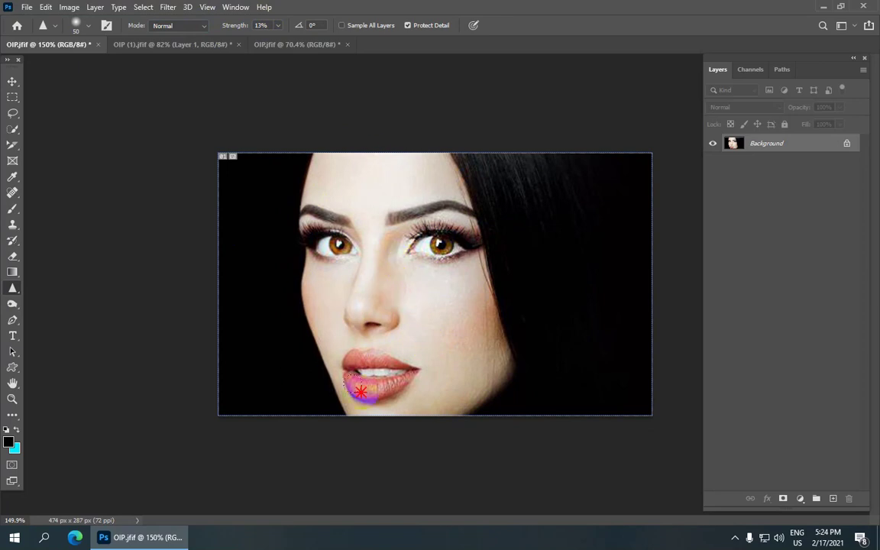
click(405, 277)
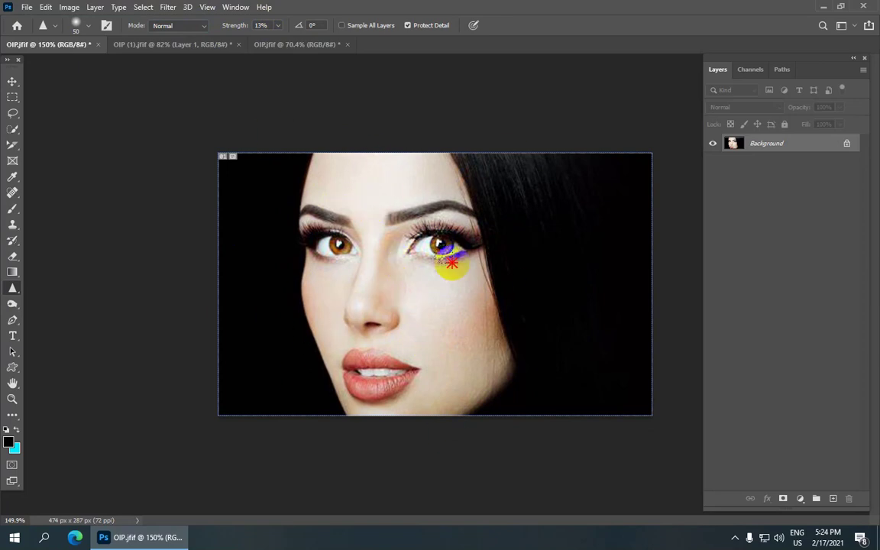
scroll(432, 245, up, 1)
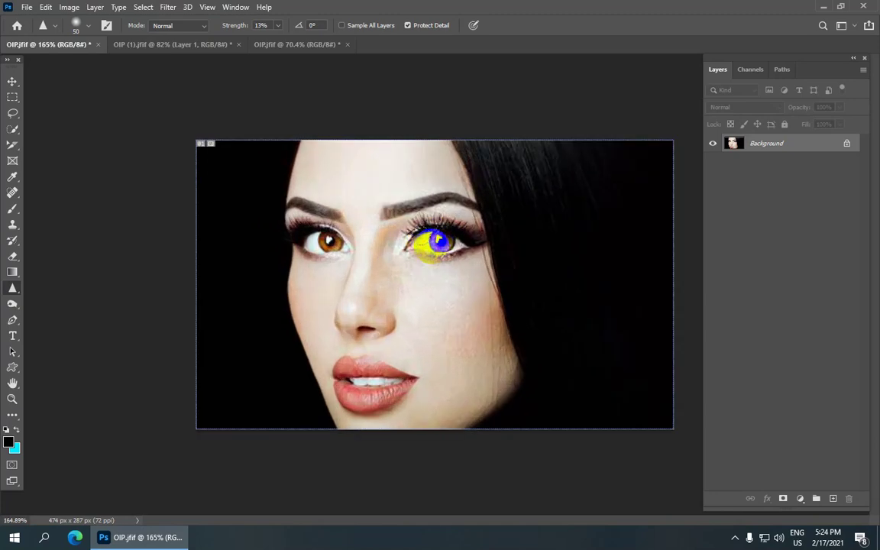
scroll(430, 244, up, 7)
scroll(367, 216, down, 9)
ctrl+right_click(486, 274)
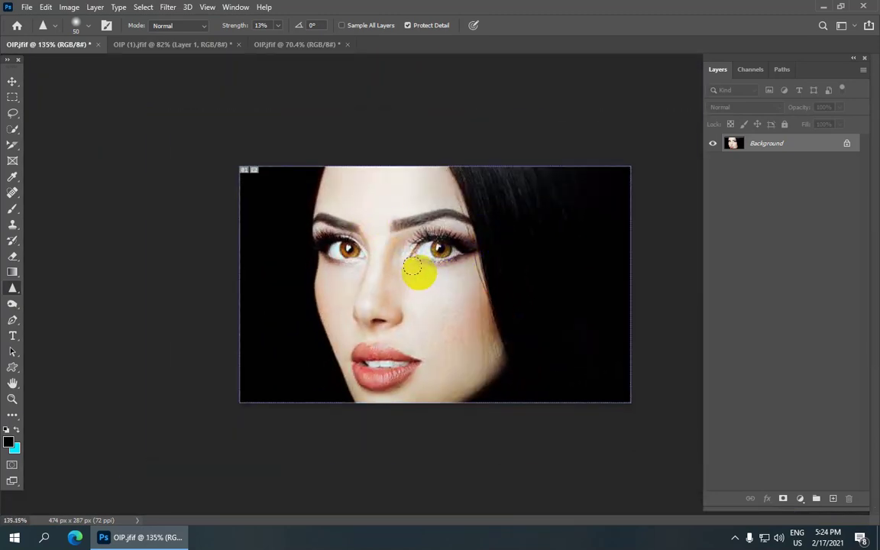
scroll(417, 264, down, 4)
scroll(691, 234, up, 1)
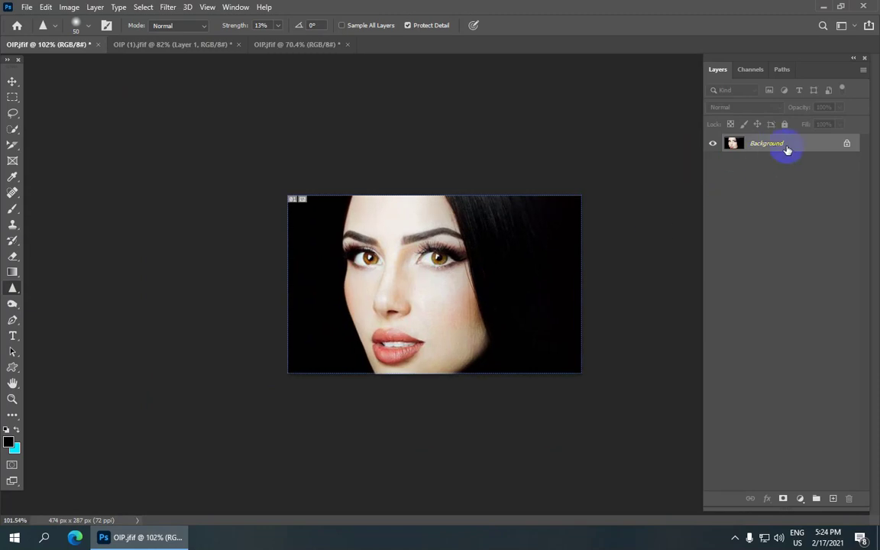
Duplicate the Background layer and sharpen the eyes, cheeks and lips on the copy with freehand Sharpen tool strokes.
key(ctrl+j)
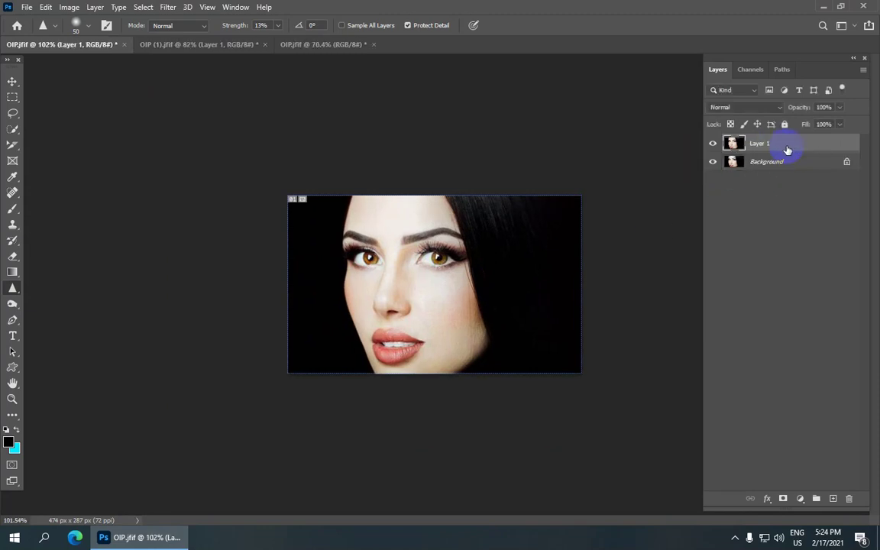
mouse_move(429, 256)
mouse_down()
mouse_move(413, 262)
mouse_move(408, 344)
mouse_move(468, 299)
mouse_move(409, 411)
mouse_up()
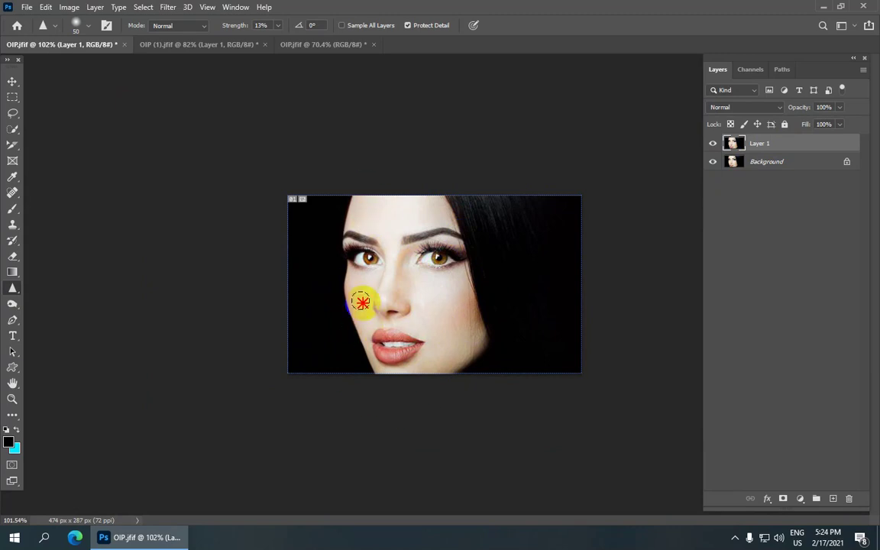
scroll(368, 259, up, 5)
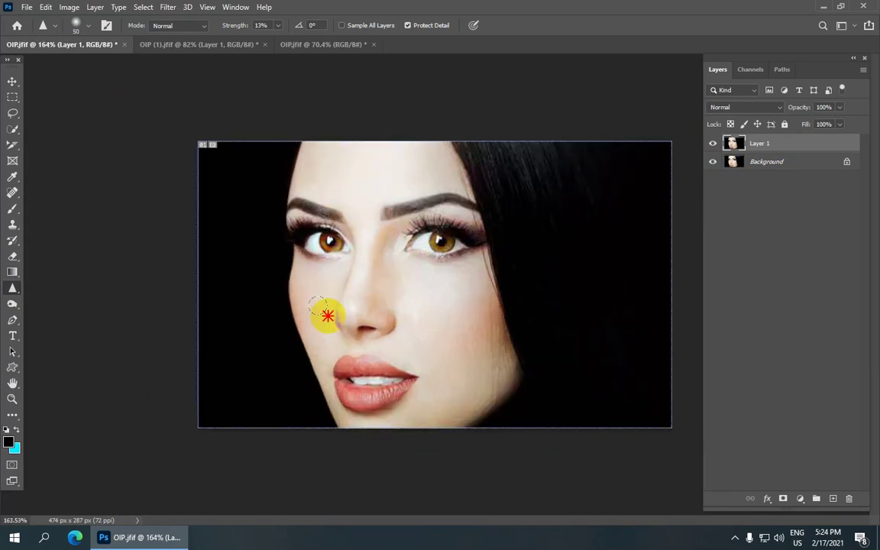
drag(477, 304, 390, 393)
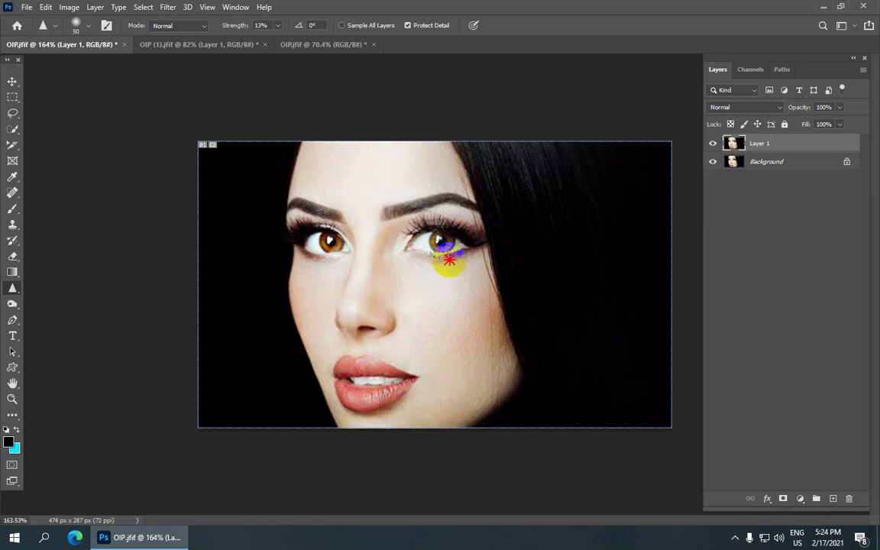
mouse_move(358, 244)
mouse_down()
mouse_move(466, 239)
mouse_move(423, 424)
mouse_move(401, 373)
mouse_up()
scroll(411, 300, up, 1)
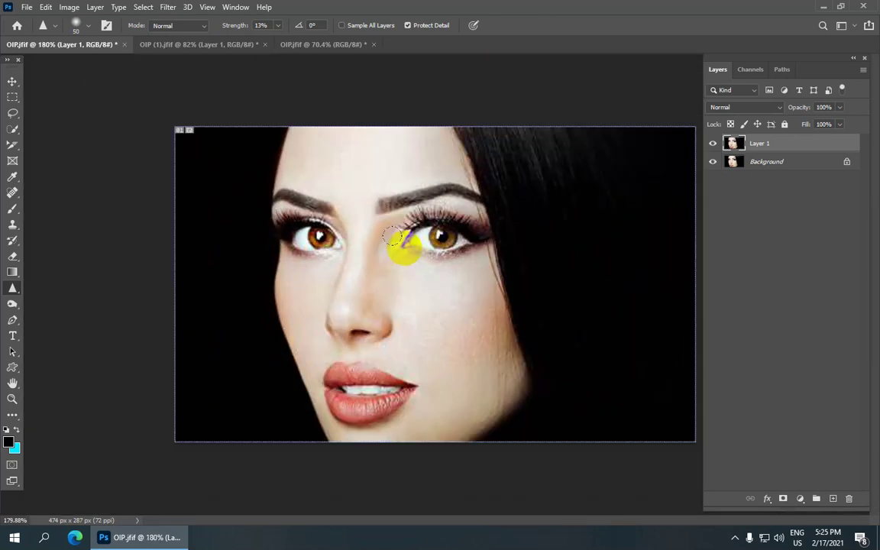
Toggle the visibility of Layer 1 repeatedly to compare the sharpened face with the layer below.
click(713, 145)
click(713, 144)
click(713, 144)
click(713, 144)
click(713, 144)
click(713, 144)
click(713, 145)
click(713, 145)
click(712, 146)
click(713, 145)
click(713, 145)
click(713, 145)
click(712, 146)
click(713, 145)
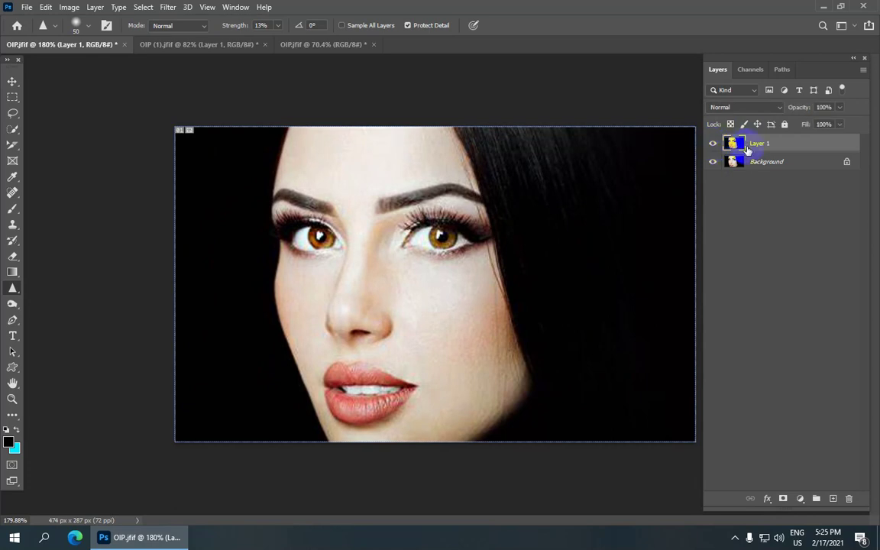
Merge Layer 1 down into the Background layer and inspect the merged portrait.
key(ctrl+e)
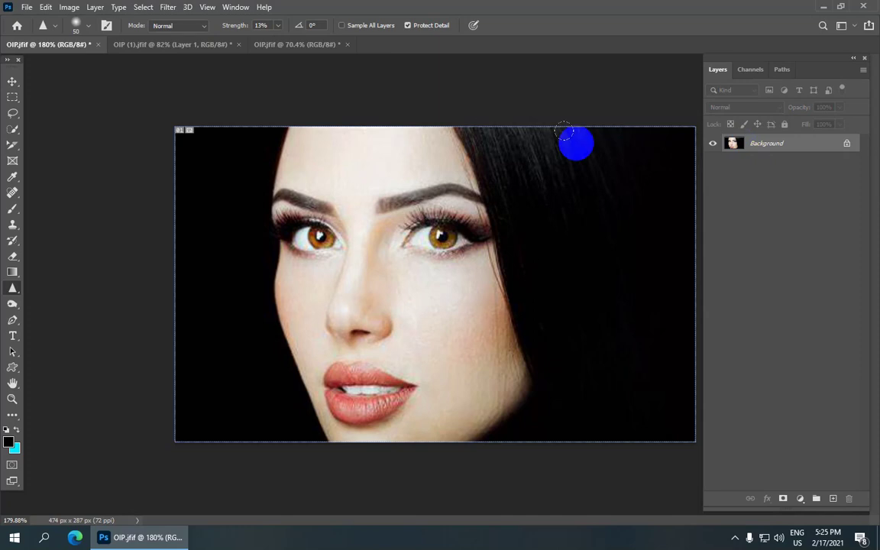
scroll(425, 213, down, 5)
scroll(424, 214, up, 5)
scroll(418, 229, down, 2)
scroll(413, 234, up, 5)
scroll(397, 239, down, 1)
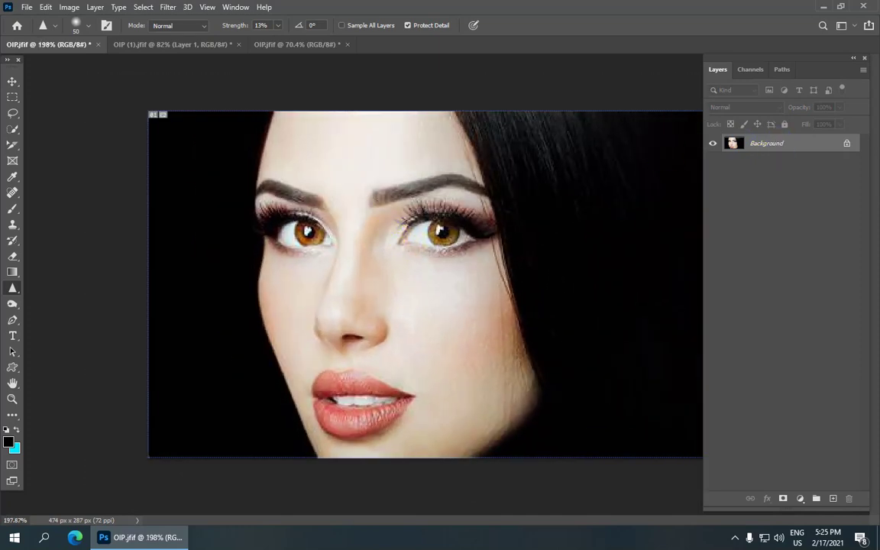
Turn off Protect Detail for the Sharpen tool and duplicate the Background layer.
click(408, 25)
scroll(662, 129, down, 1)
scroll(690, 171, up, 2)
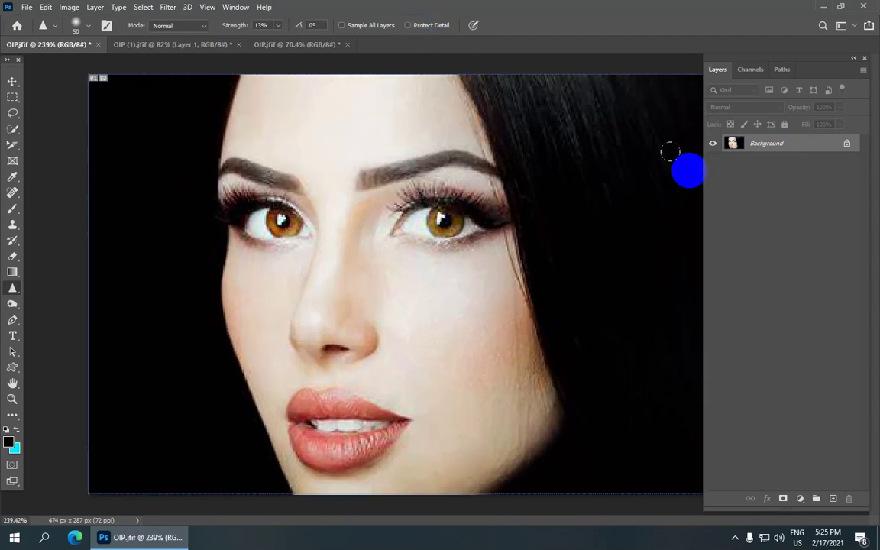
key(ctrl+j)
scroll(403, 131, up, 1)
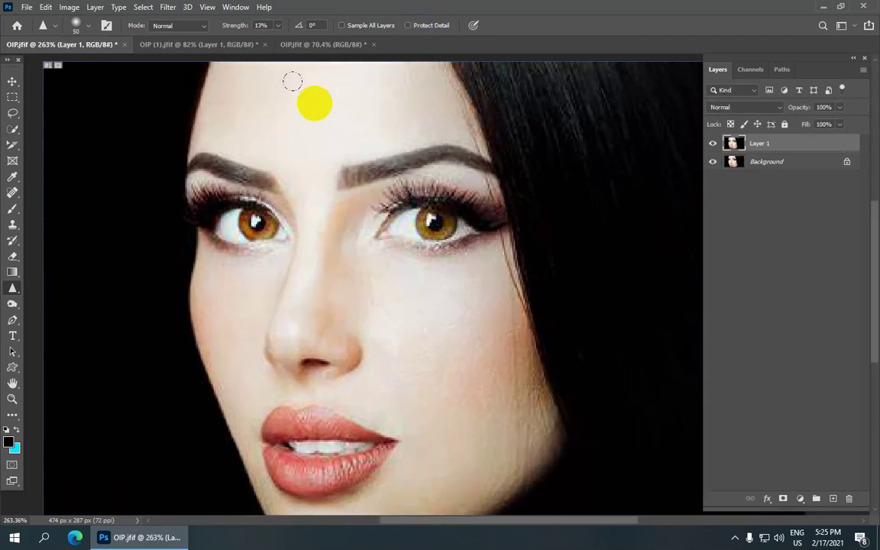
scroll(295, 138, down, 3)
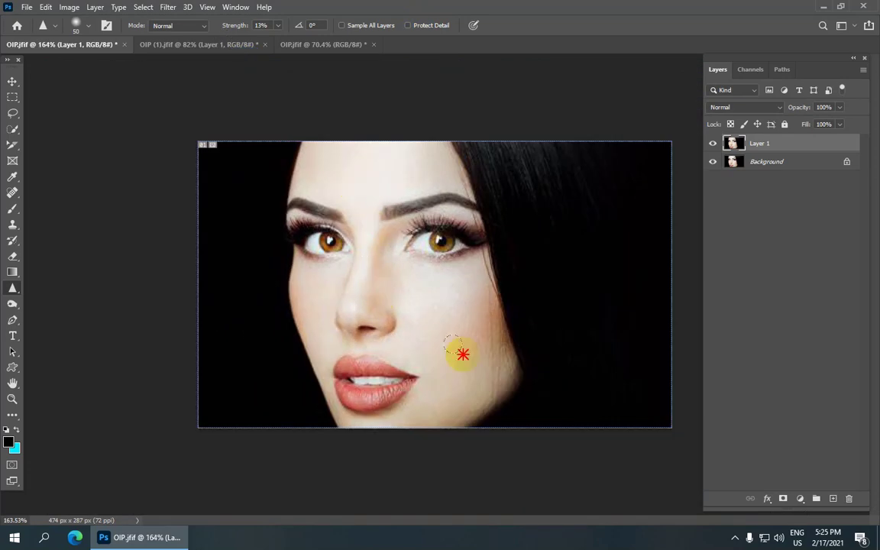
Try sharpening the eyes and cheeks on Layer 1 at 13% strength with Protect Detail off.
mouse_move(430, 229)
mouse_down()
mouse_move(455, 335)
mouse_move(424, 312)
mouse_move(329, 337)
mouse_up()
scroll(411, 289, down, 1)
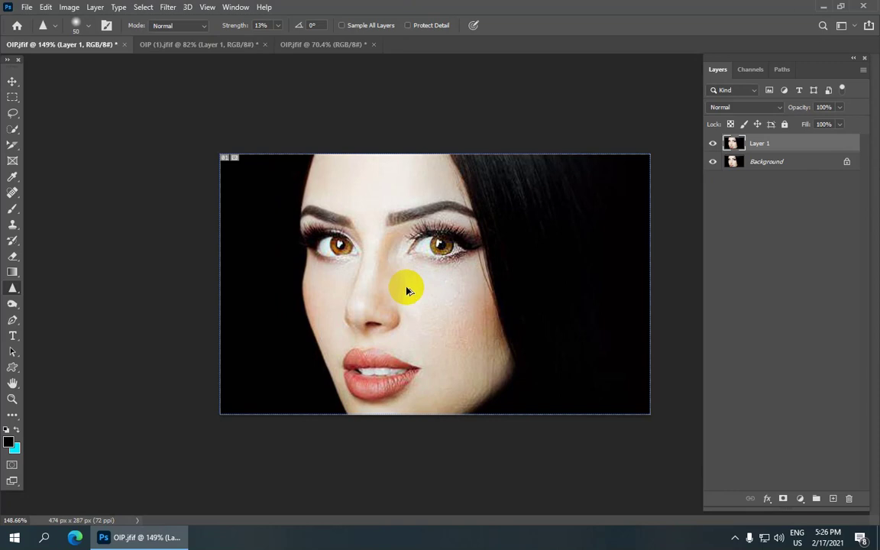
scroll(265, 29, up, 2)
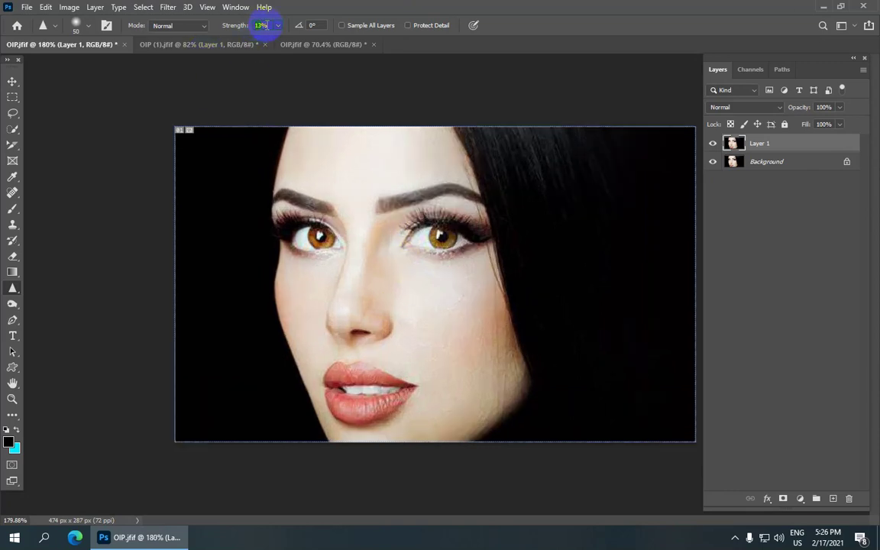
Try sharpening the nose, eyes, cheeks and lips on Layer 1 with the strength set to 50%.
mouse_move(350, 210)
mouse_down()
mouse_move(336, 253)
mouse_move(423, 258)
mouse_move(375, 302)
mouse_move(412, 341)
mouse_move(442, 280)
mouse_move(454, 360)
mouse_up()
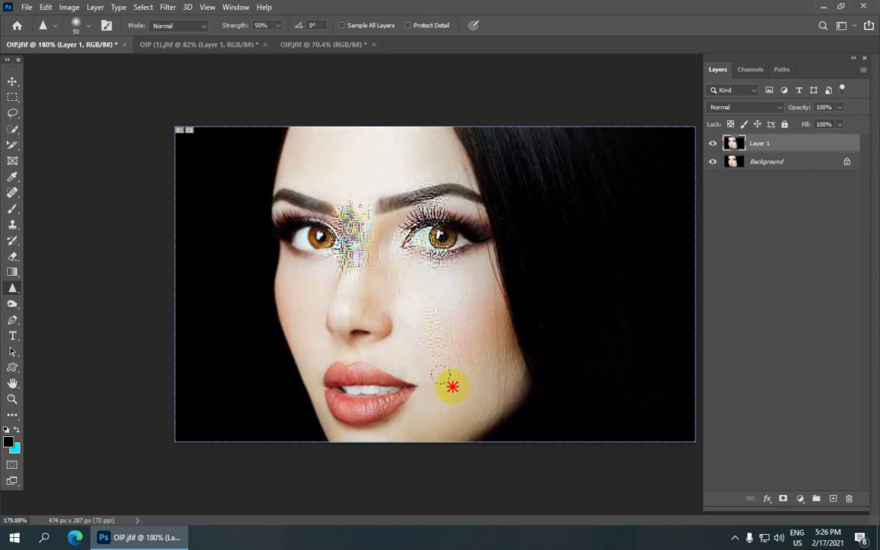
mouse_move(488, 334)
mouse_down()
mouse_move(376, 307)
mouse_move(305, 222)
mouse_move(326, 131)
mouse_move(390, 182)
mouse_move(365, 295)
mouse_up()
scroll(419, 299, down, 5)
scroll(419, 299, up, 4)
scroll(419, 299, down, 3)
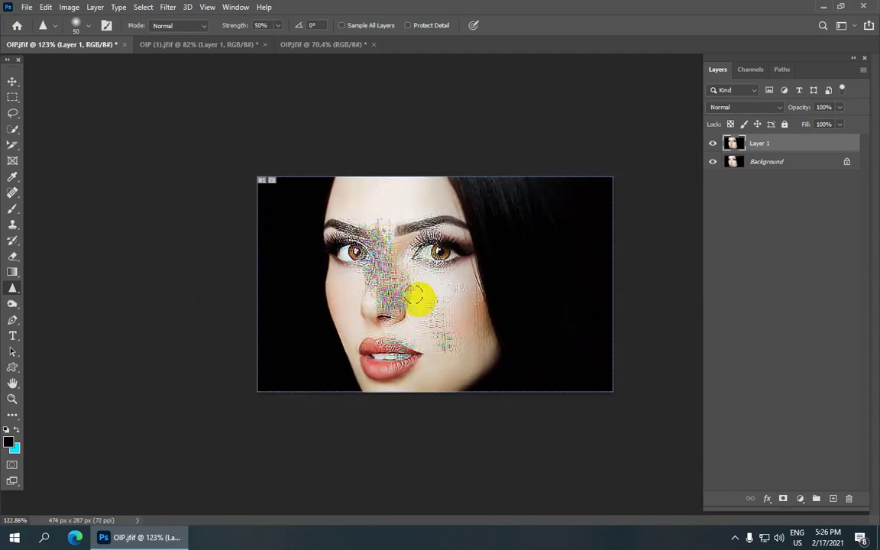
scroll(419, 299, up, 4)
scroll(410, 285, up, 1)
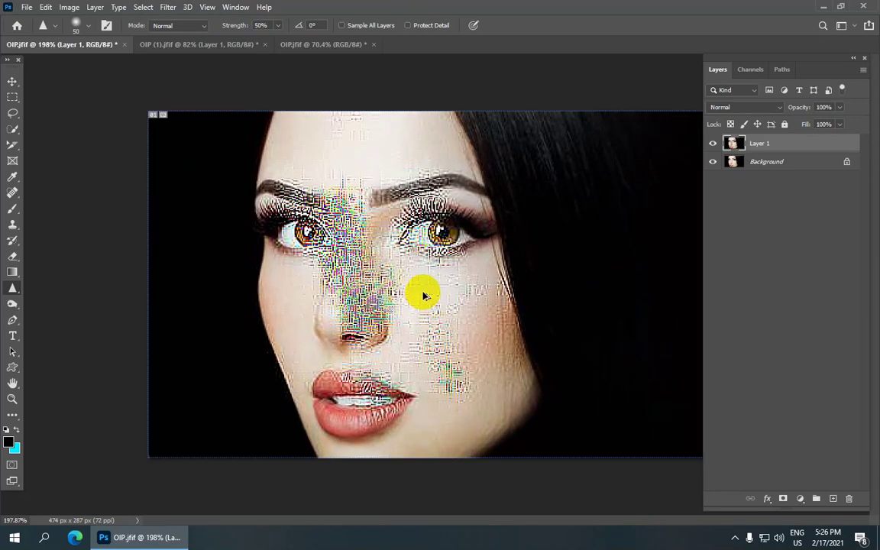
Undo the 50% sharpening strokes and sharpen the eyes, nose and cheeks on Layer 1 at 13% strength instead.
key(ctrl+z)
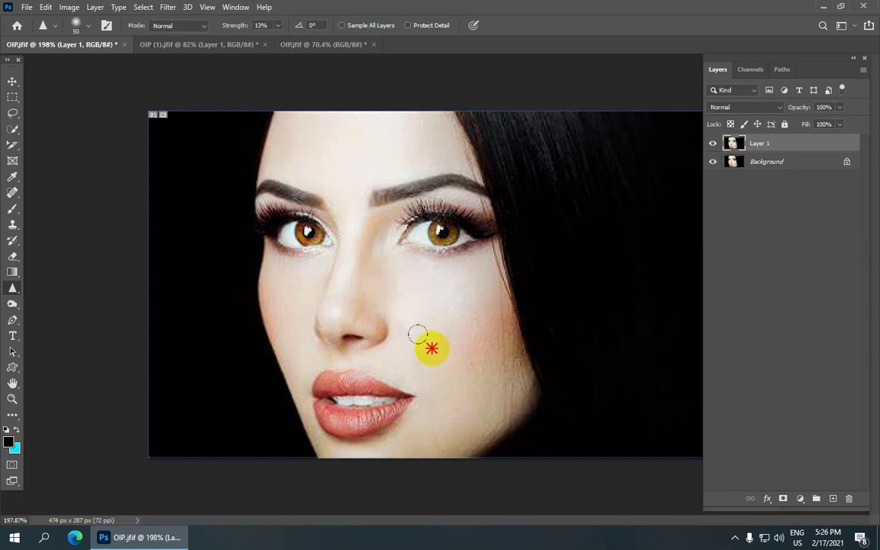
click(356, 283)
mouse_move(280, 398)
mouse_down()
mouse_move(294, 327)
mouse_move(358, 217)
mouse_move(338, 169)
mouse_move(370, 165)
mouse_move(386, 282)
mouse_move(368, 359)
mouse_move(300, 331)
mouse_up()
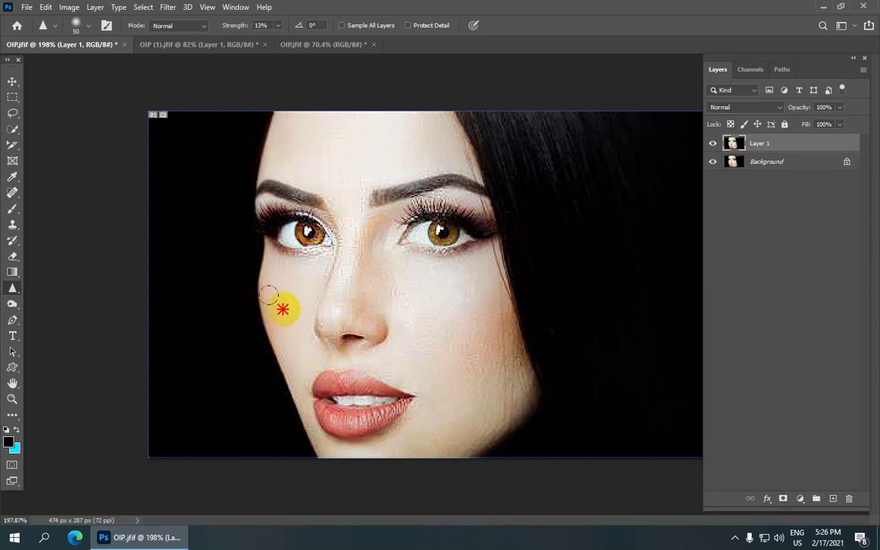
scroll(300, 223, up, 10)
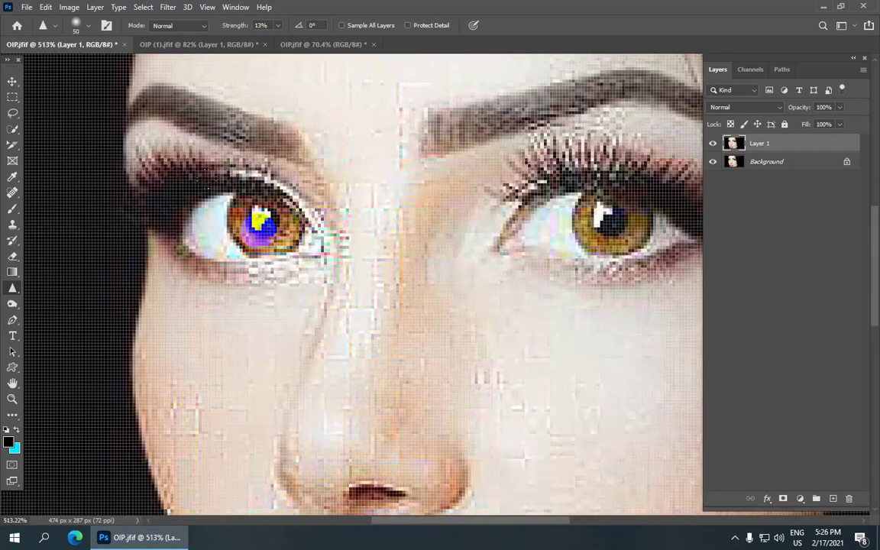
scroll(260, 222, down, 2)
scroll(277, 220, down, 8)
mouse_move(416, 304)
mouse_down()
mouse_move(475, 323)
mouse_move(467, 299)
mouse_move(420, 297)
mouse_move(485, 347)
mouse_up()
mouse_move(233, 320)
mouse_down()
mouse_move(289, 314)
mouse_move(424, 133)
mouse_up()
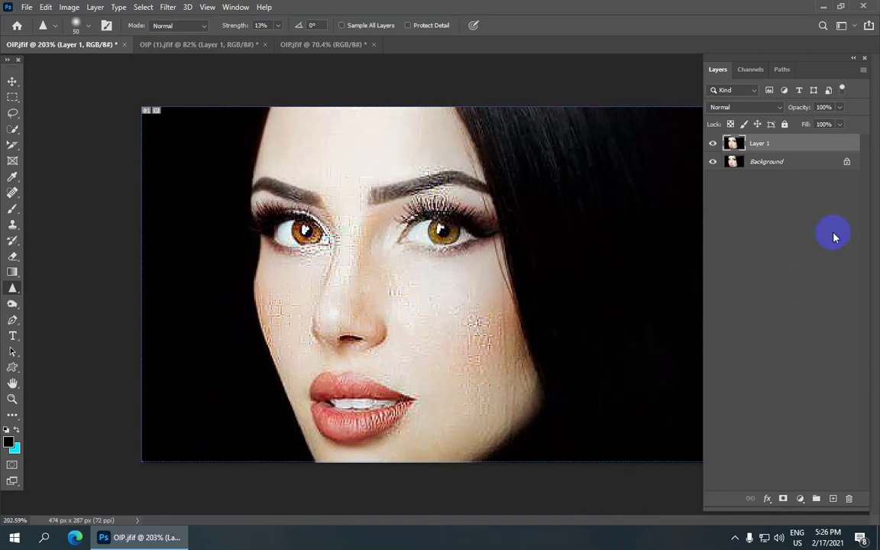
Toggle the visibility of Layer 1 repeatedly to compare the sharpening done without Protect Detail against the Background.
click(713, 146)
click(713, 145)
click(713, 146)
click(713, 145)
click(713, 144)
click(713, 143)
click(712, 144)
click(713, 144)
click(713, 144)
click(713, 143)
click(713, 146)
click(713, 145)
click(713, 146)
click(713, 145)
click(713, 145)
click(713, 146)
click(713, 145)
click(713, 146)
click(713, 146)
click(713, 145)
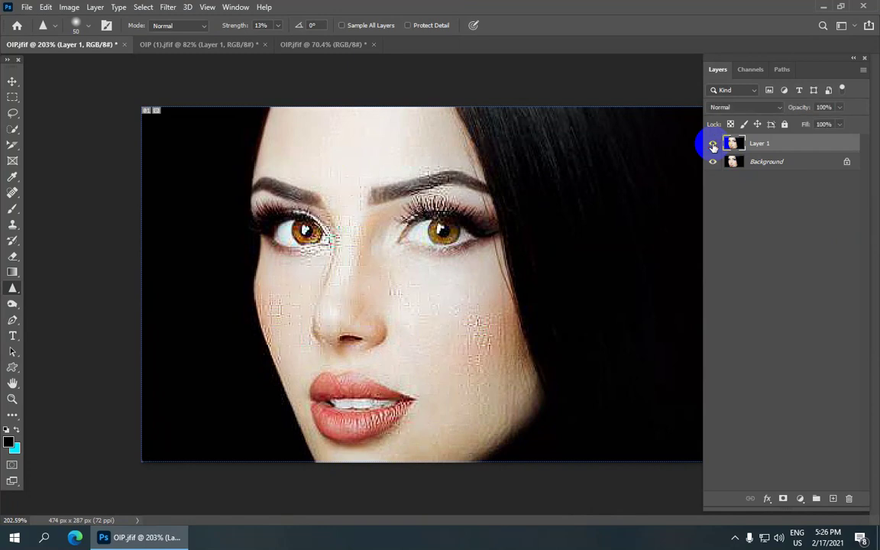
Undo the sharpening strokes made on Layer 1 at 13% strength without Protect Detail.
click(712, 145)
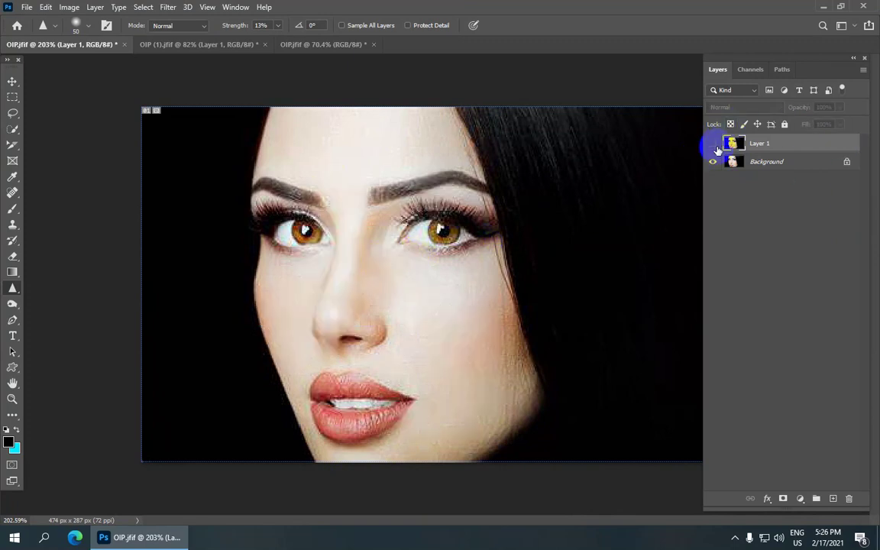
key(ctrl+z)
key(ctrl+z)
key(ctrl+z)
key(ctrl+z)
key(ctrl+z)
key(ctrl+z)
Compare Layer 1 with the Background by switching its visibility, and delete Layer 1 from the close-up portrait.
key(ctrl+comma)
key(ctrl+comma)
key(ctrl+comma)
key(ctrl+comma)
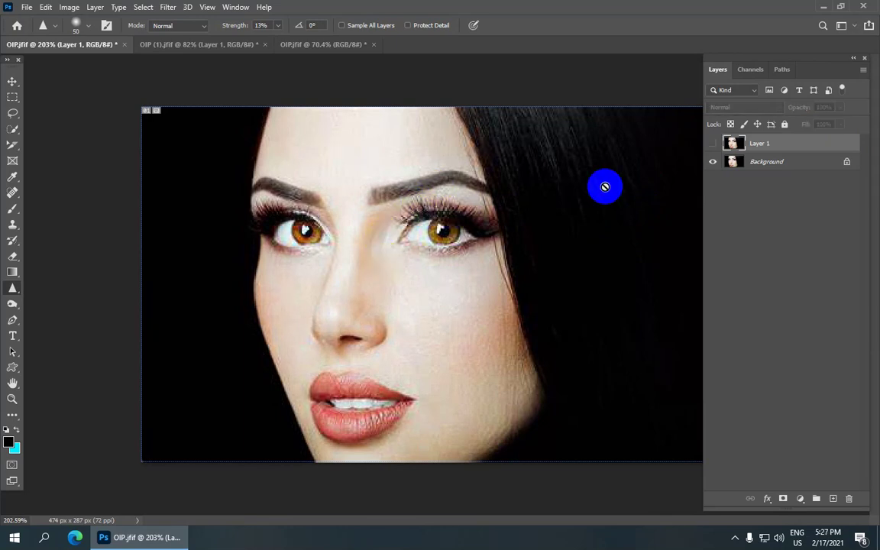
click(714, 145)
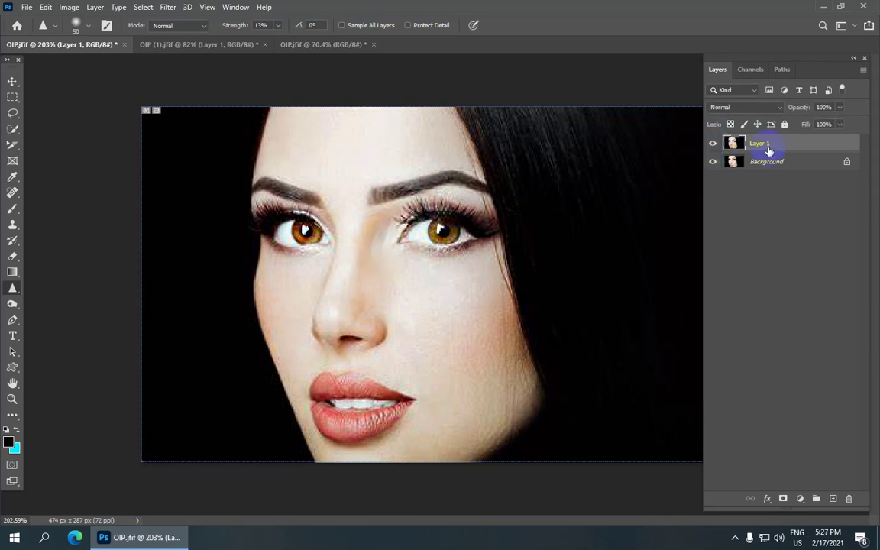
key(Delete)
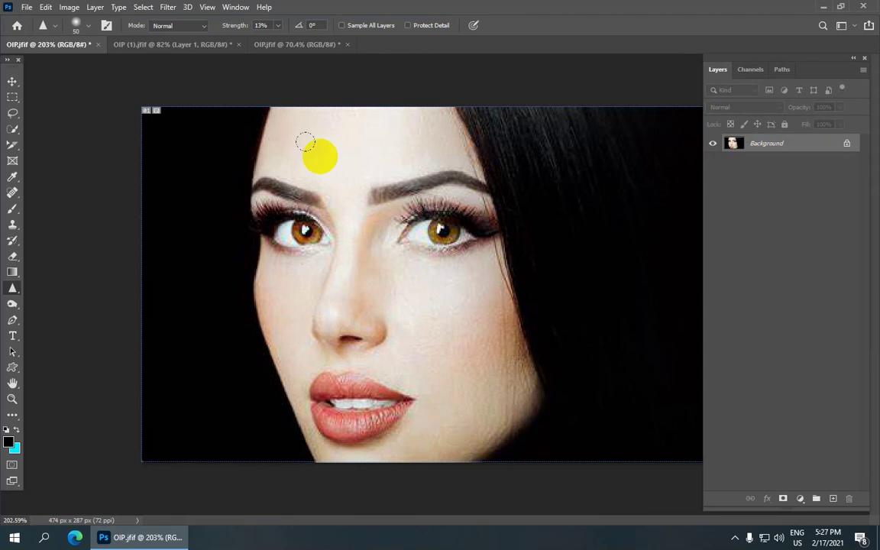
scroll(332, 193, down, 2)
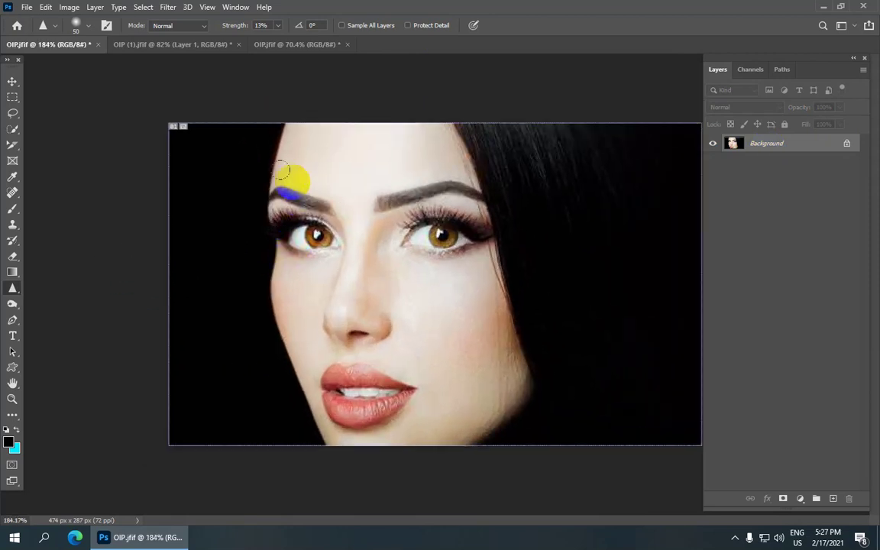
On the photo of the woman in the blue dress, draw three narrow full-height slices side by side from the photo's left edge.
click(295, 44)
click(12, 145)
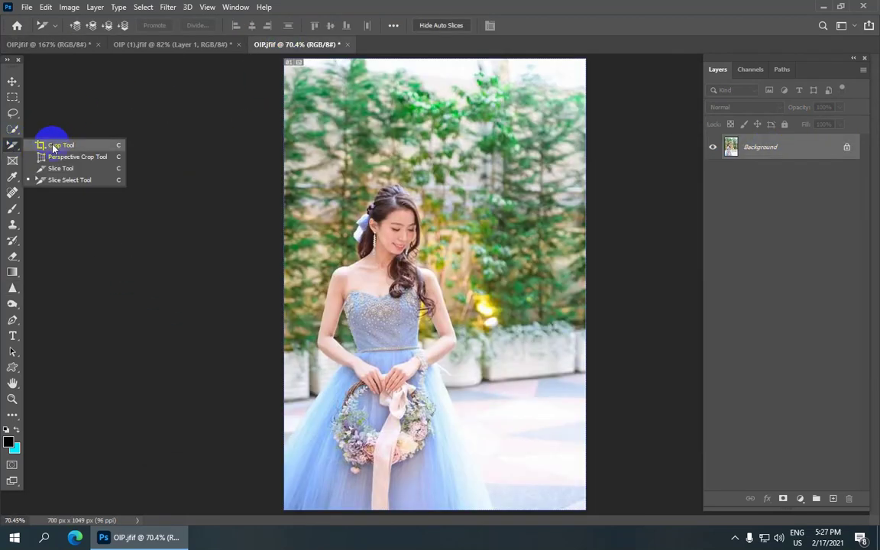
click(66, 174)
scroll(373, 181, down, 1)
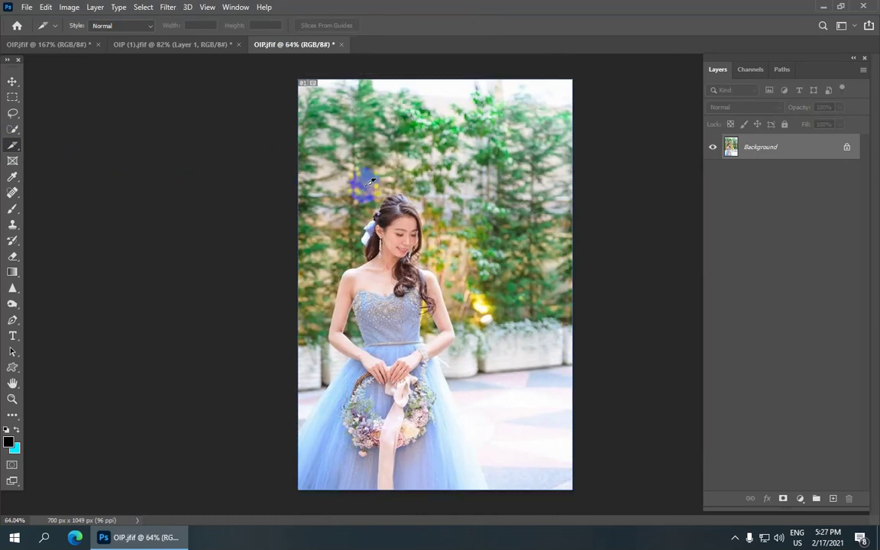
scroll(372, 181, up, 1)
scroll(356, 101, down, 1)
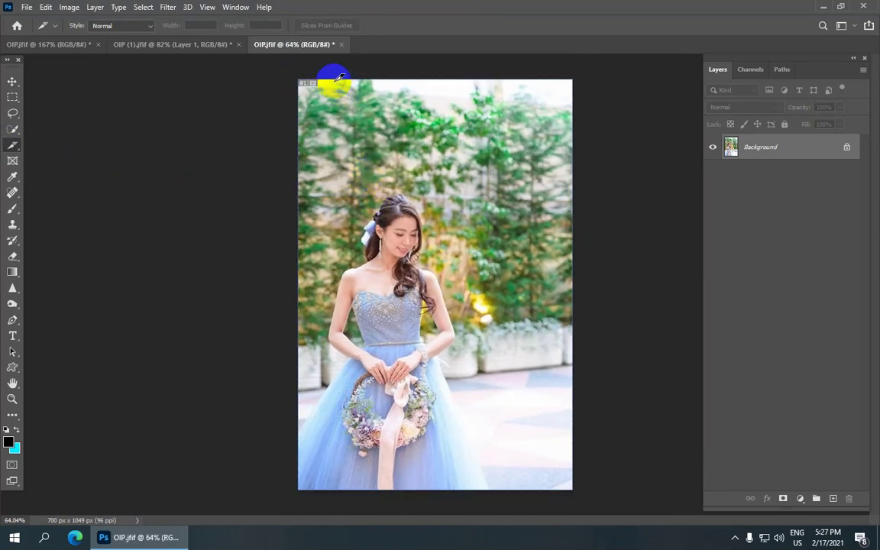
drag(308, 80, 333, 493)
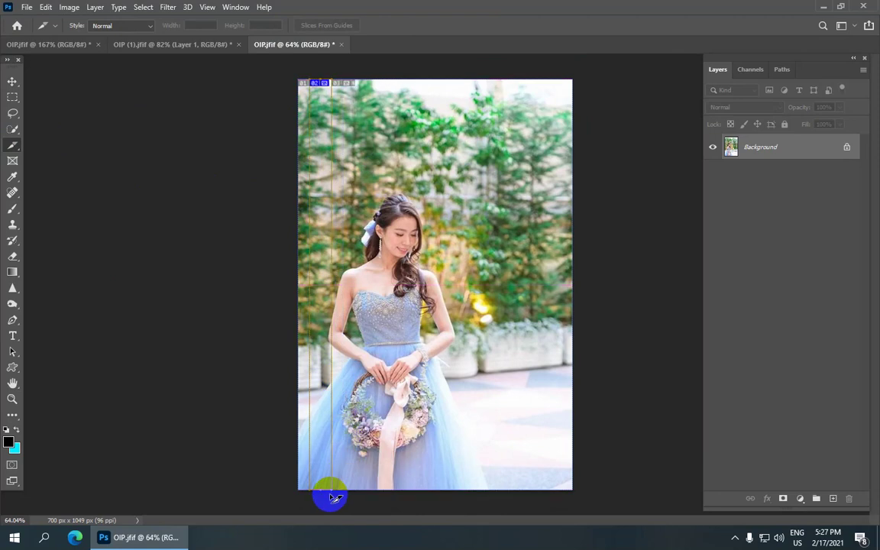
scroll(318, 85, up, 5)
scroll(317, 85, down, 3)
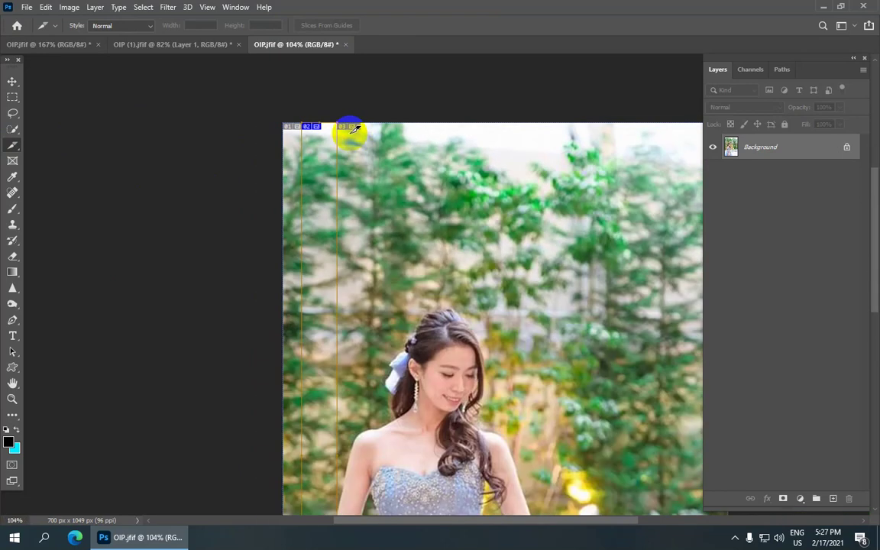
scroll(354, 129, down, 2)
drag(326, 58, 346, 513)
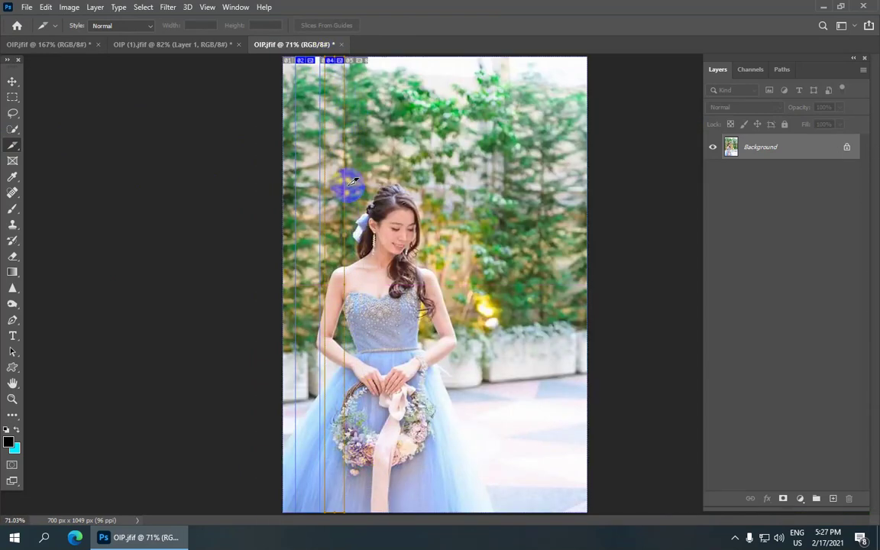
drag(356, 59, 374, 513)
scroll(392, 294, down, 1)
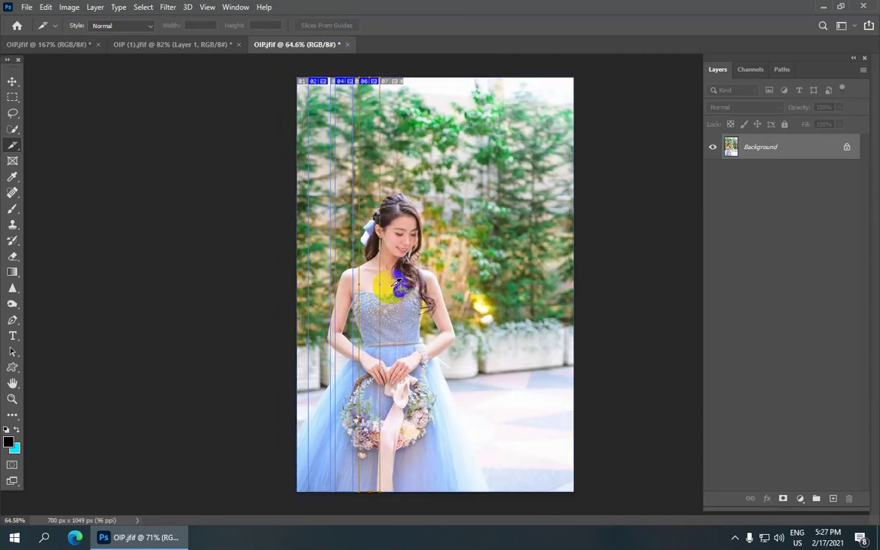
Draw six more narrow full-height slices, spaced across the rest of the photo to its right edge.
drag(394, 73, 410, 493)
drag(424, 71, 442, 491)
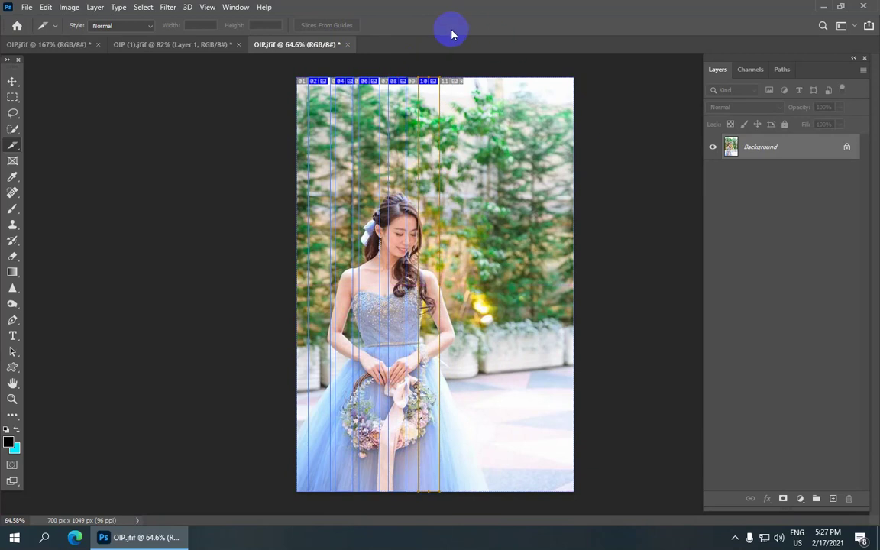
drag(458, 74, 474, 483)
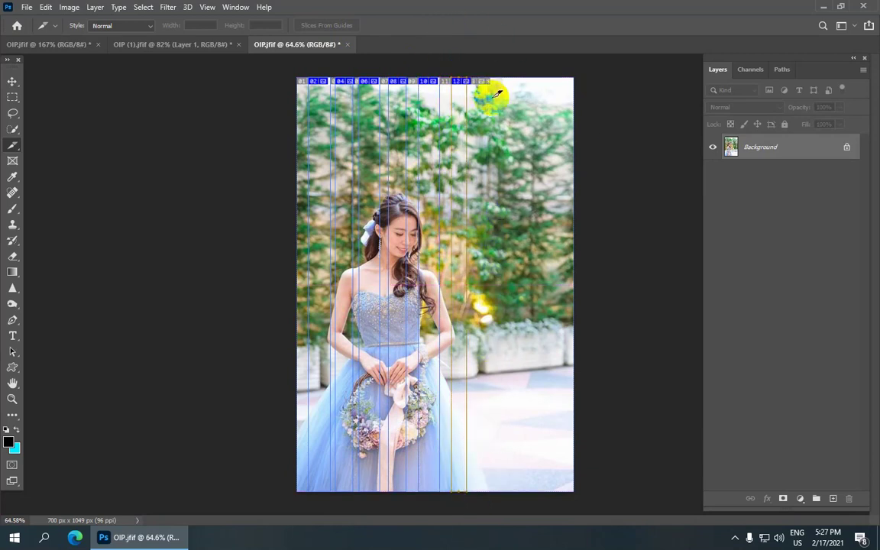
drag(474, 81, 493, 493)
drag(506, 77, 529, 493)
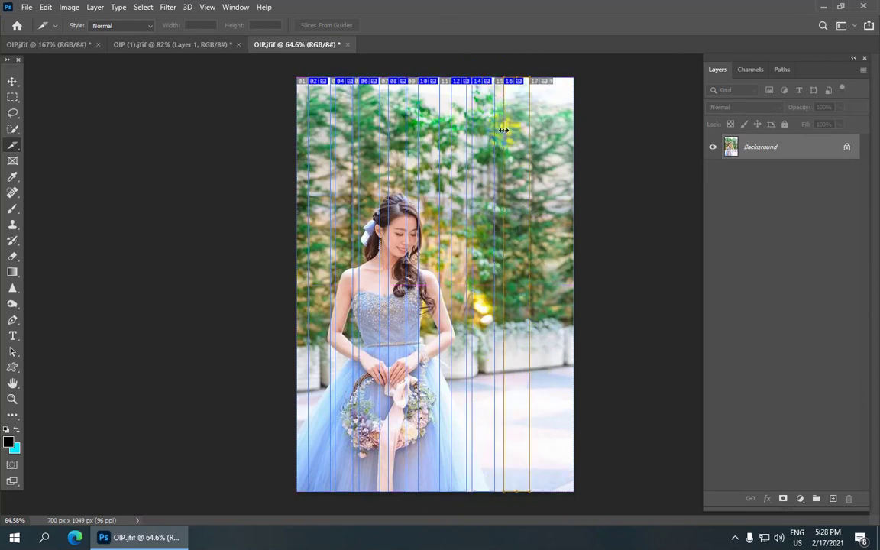
drag(544, 77, 563, 491)
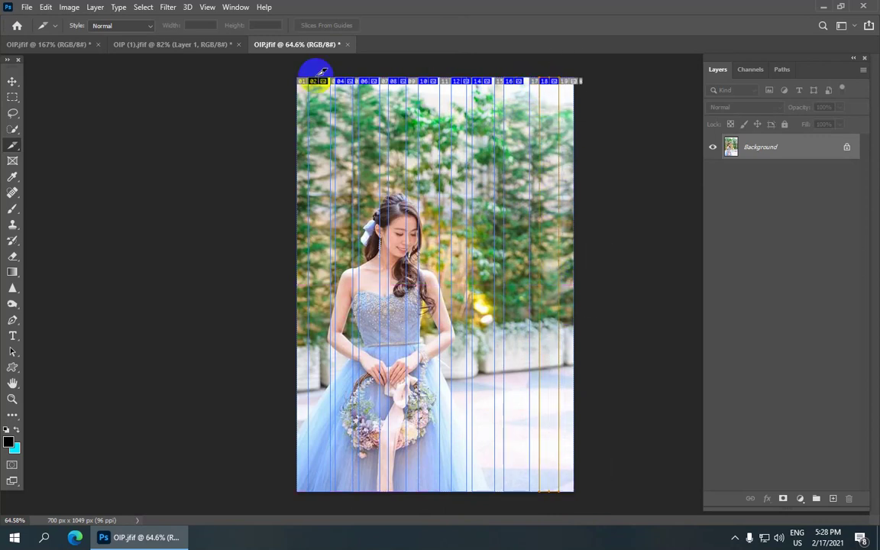
Draw eight thin full-width horizontal slices, spaced down the photo from top to bottom across the vertical ones.
drag(298, 99, 574, 122)
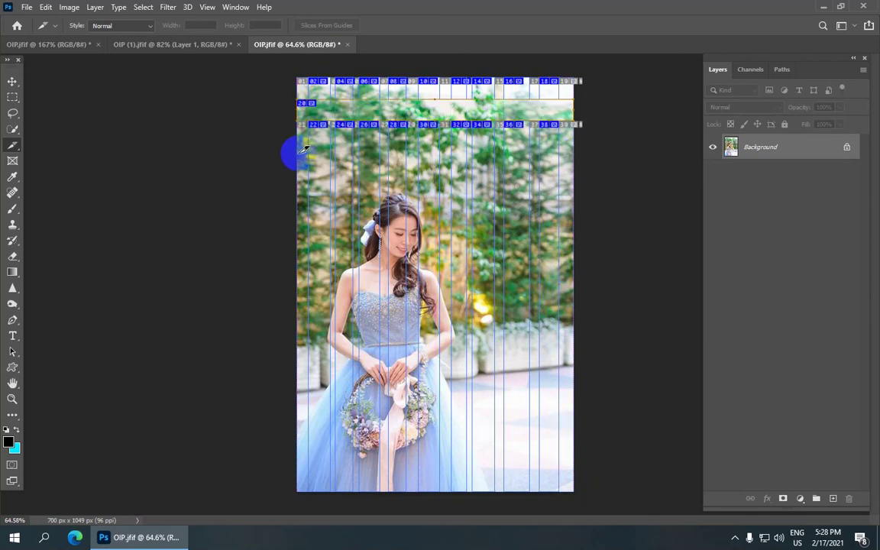
drag(302, 142, 574, 161)
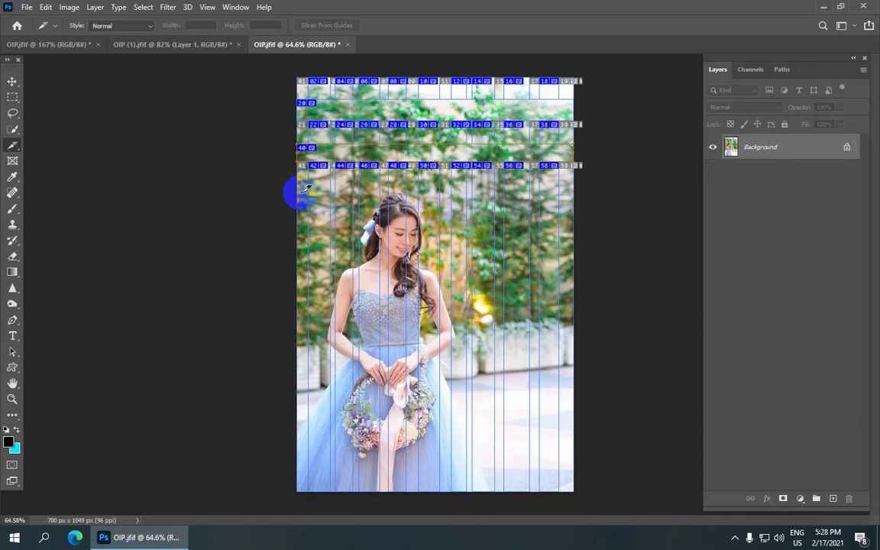
drag(301, 190, 574, 211)
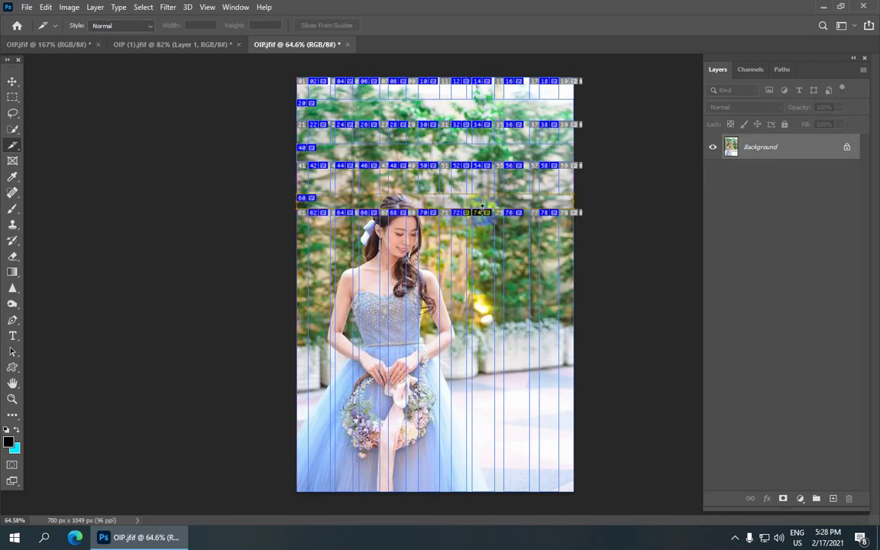
drag(300, 242, 574, 259)
drag(300, 295, 574, 322)
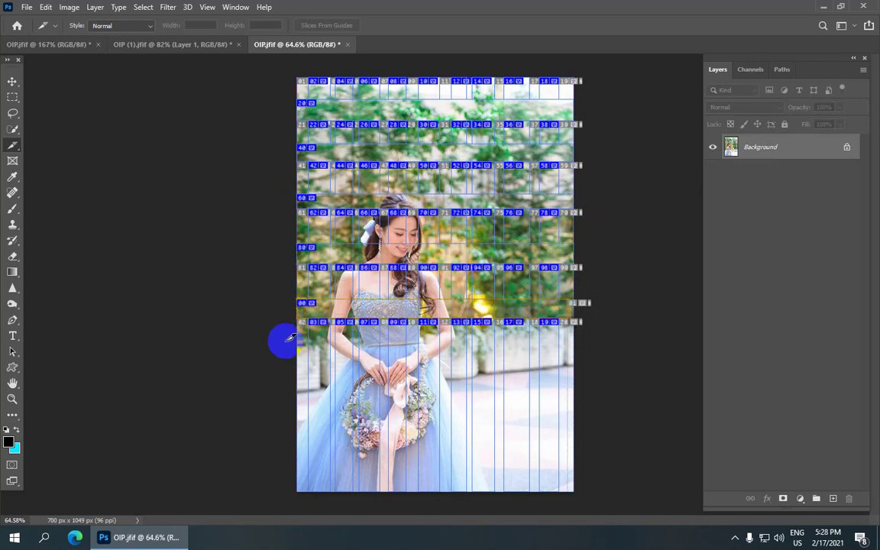
drag(303, 338, 574, 359)
drag(302, 386, 574, 405)
drag(298, 433, 572, 459)
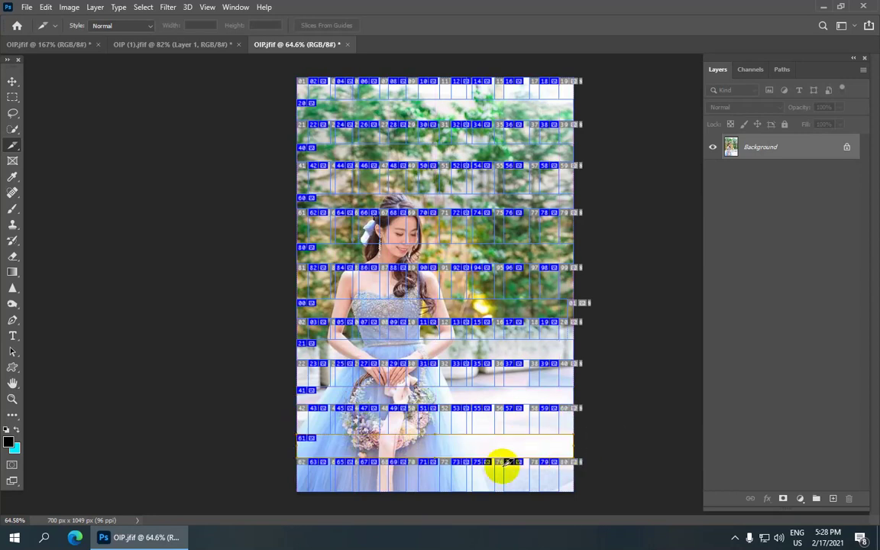
scroll(402, 282, down, 4)
scroll(323, 227, up, 5)
scroll(317, 229, up, 2)
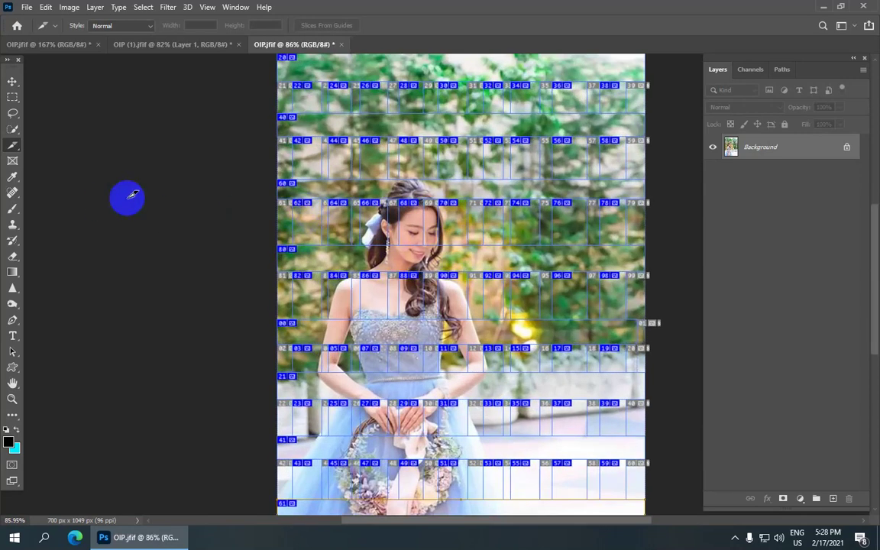
key(ctrl+0)
Delete the vertical slice nearest the photo's left edge using the Slice Select tool.
right_click(11, 151)
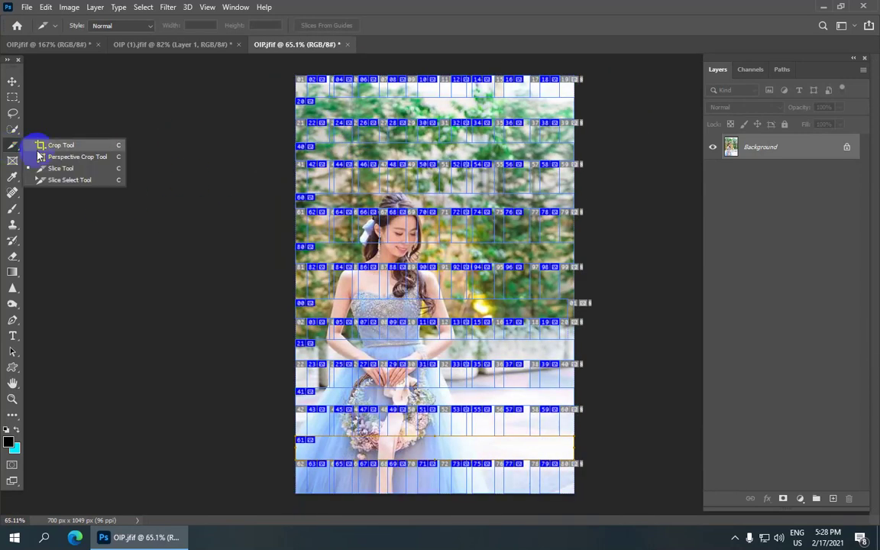
click(94, 183)
scroll(308, 117, down, 1)
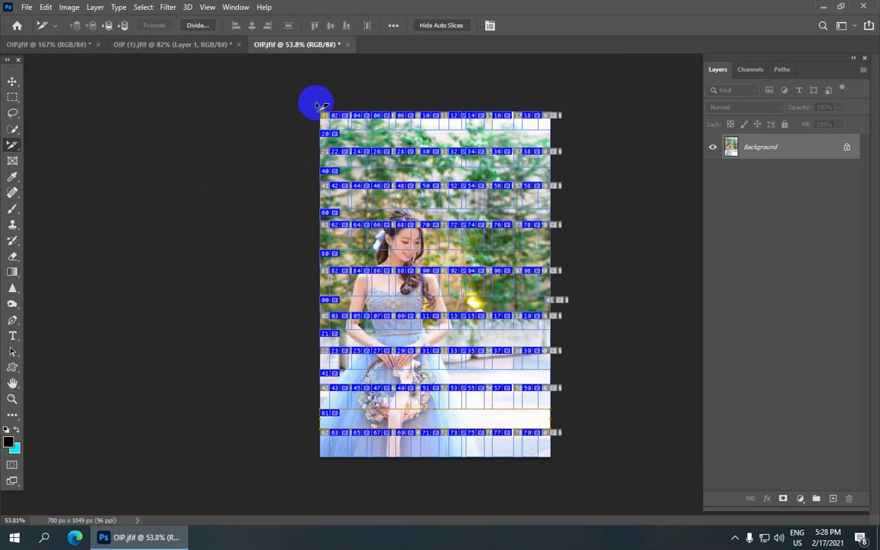
scroll(325, 108, up, 2)
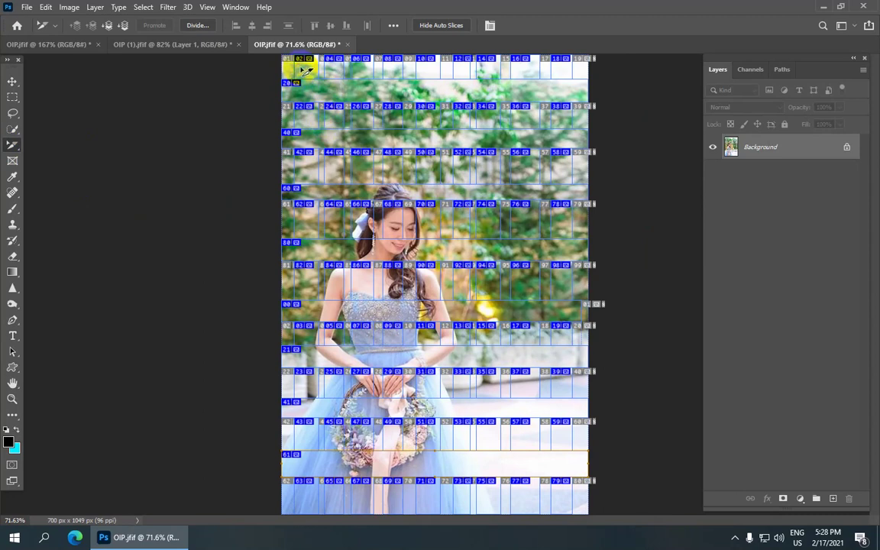
click(311, 73)
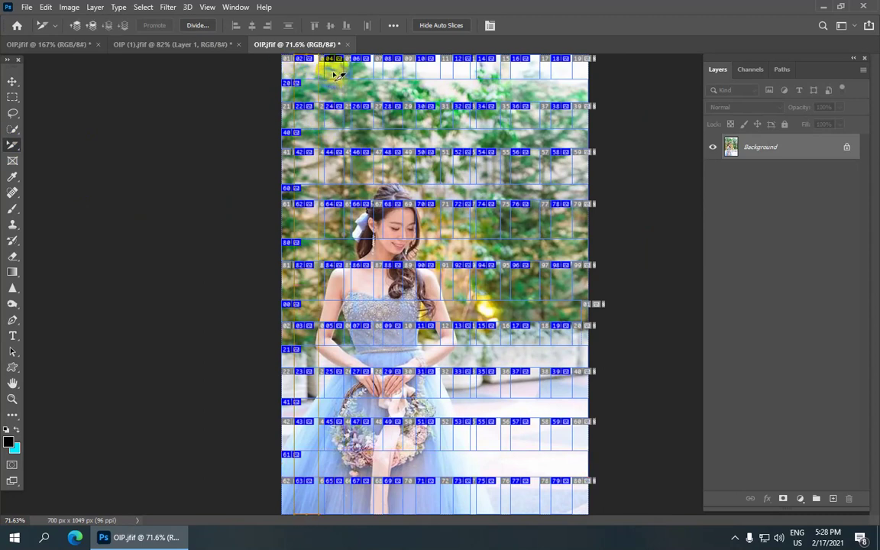
click(317, 77)
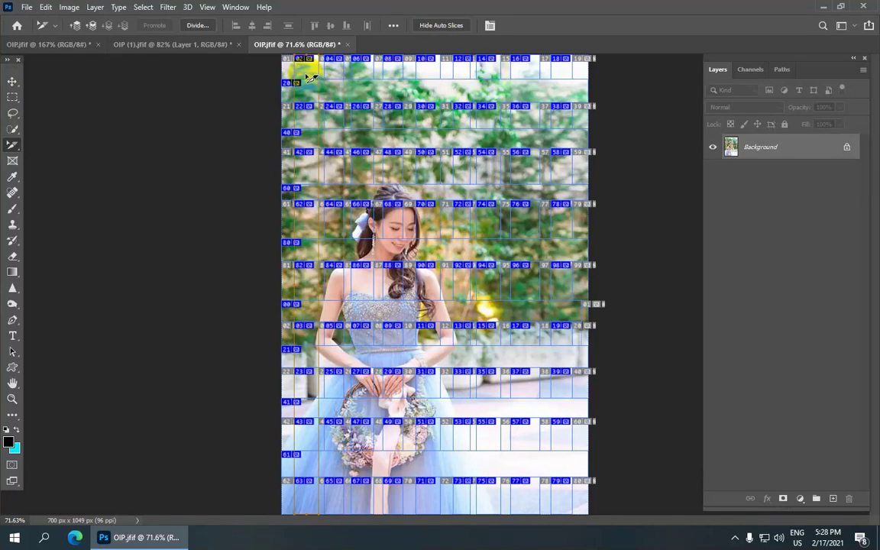
key(Delete)
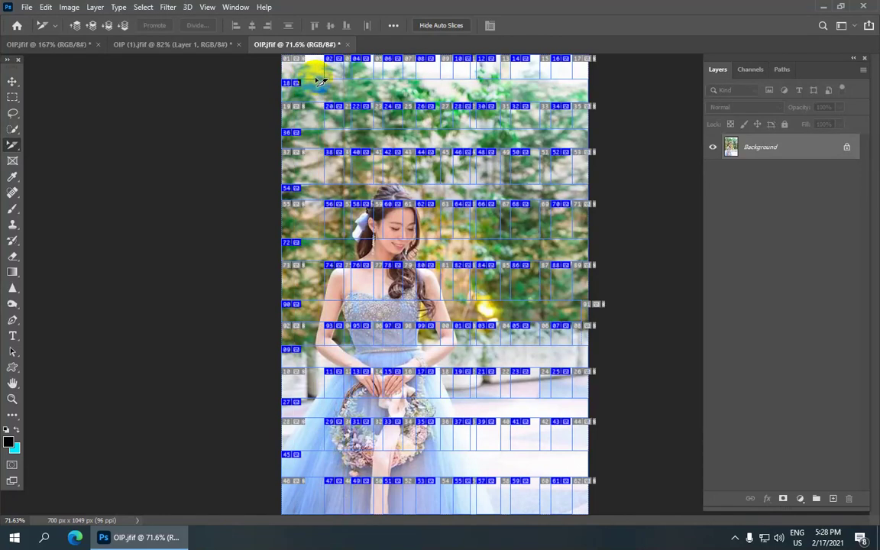
scroll(330, 91, down, 1)
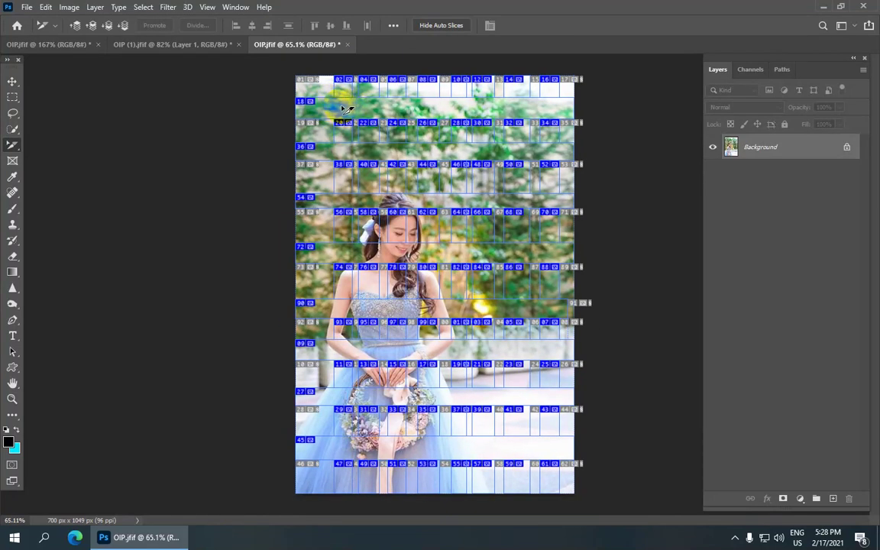
scroll(345, 86, up, 1)
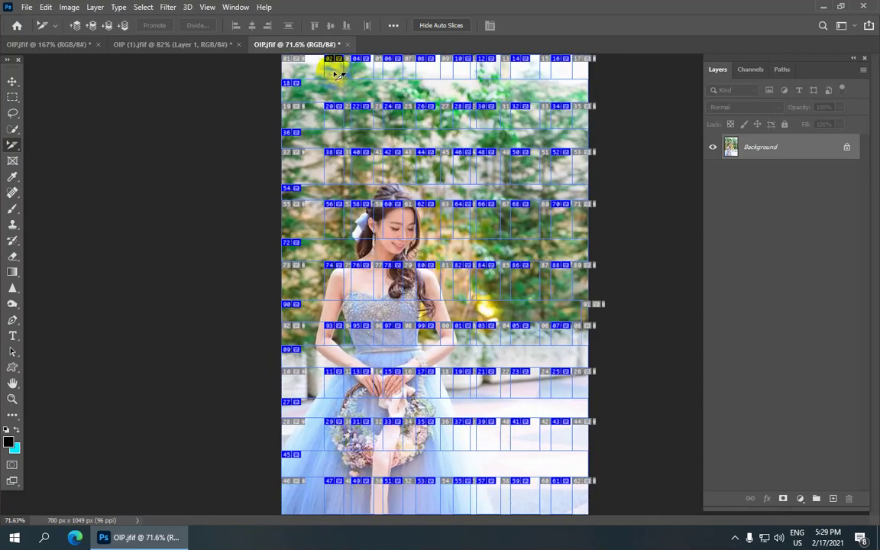
Delete the next four vertical slices one by one, working from the left to just past the photo's centre.
click(338, 73)
key(Delete)
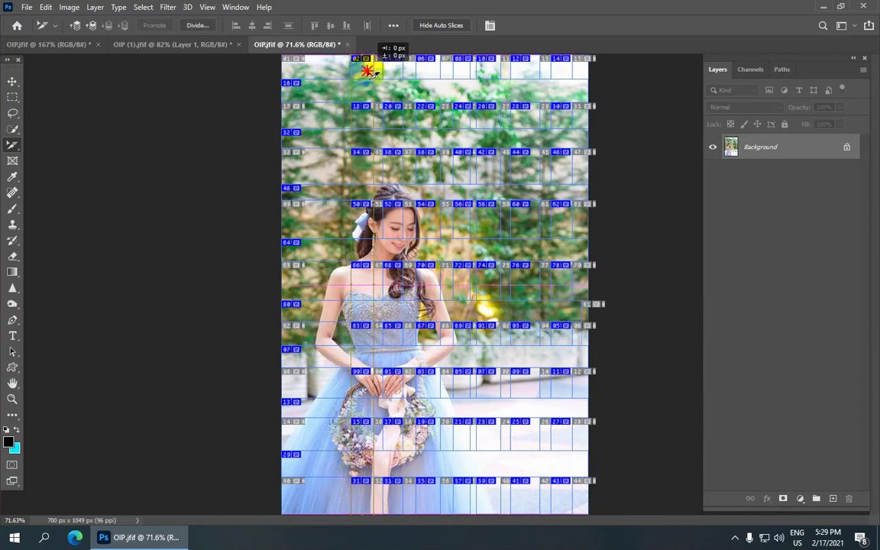
click(369, 73)
key(Delete)
click(398, 74)
key(Delete)
click(431, 76)
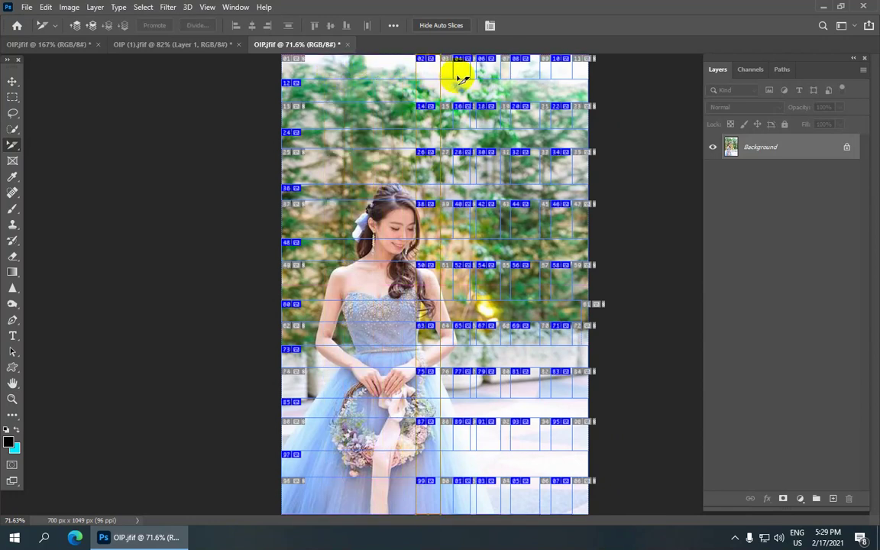
key(Delete)
Delete the four remaining vertical slices in the right half of the photo.
click(463, 75)
key(Delete)
click(497, 74)
key(Delete)
key(Delete)
key(Delete)
click(561, 74)
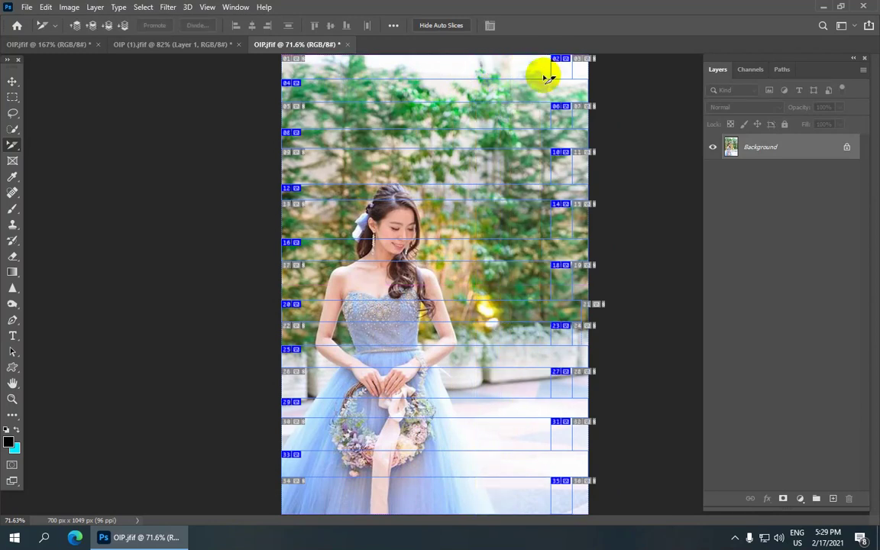
key(Delete)
Delete the four uppermost horizontal slices one by one, working down from the top of the photo.
click(358, 90)
key(Delete)
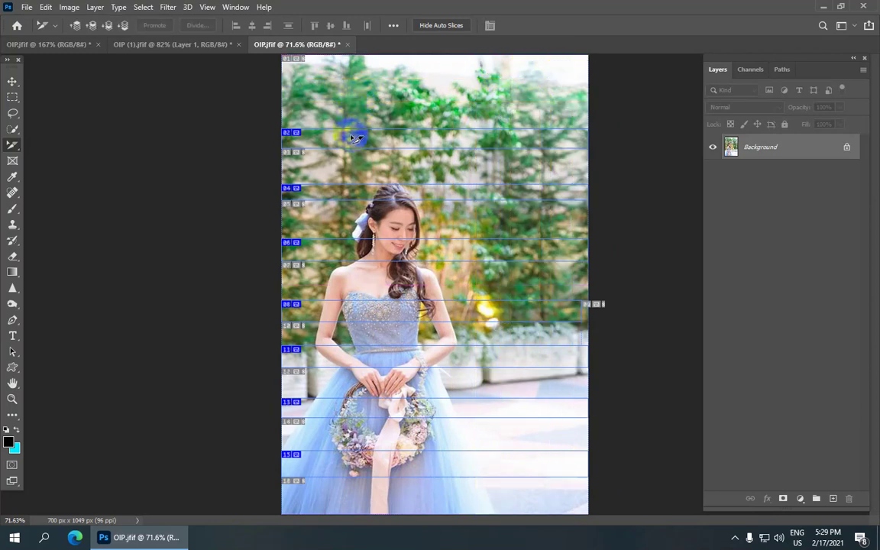
key(Delete)
click(348, 200)
key(Delete)
click(348, 245)
key(Delete)
Delete the four remaining horizontal slices in the lower half of the photo.
click(352, 307)
key(Delete)
click(347, 353)
key(Delete)
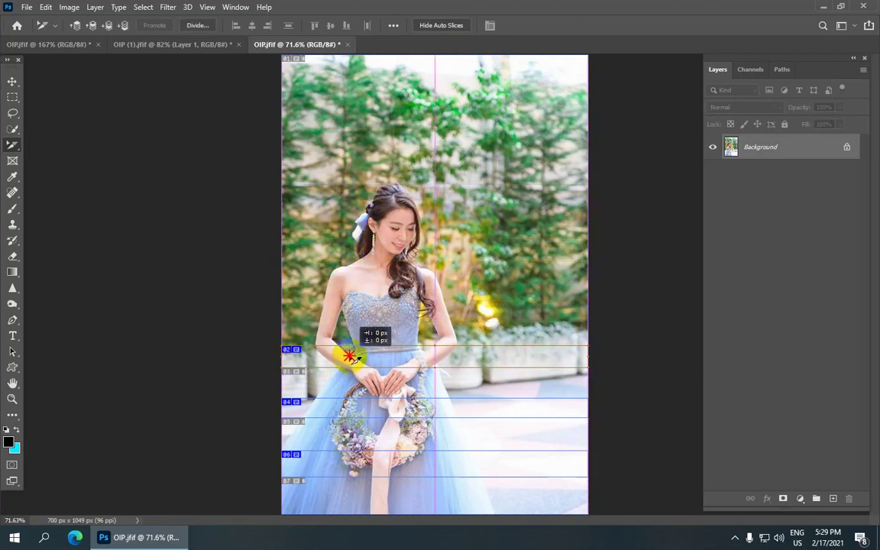
key(Delete)
click(348, 388)
click(343, 404)
key(Delete)
scroll(339, 413, down, 2)
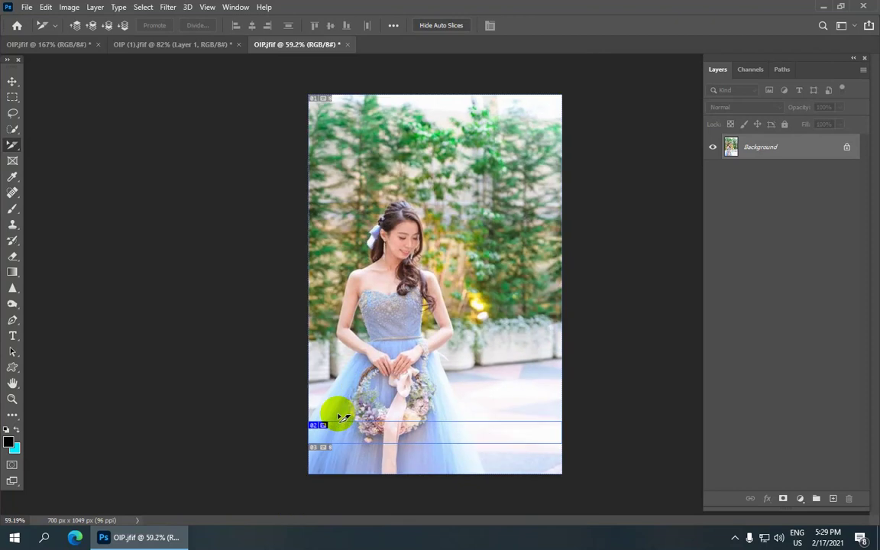
key(Delete)
Draw five full-height vertical slices with the Slice tool, spaced across the photo from its left edge to its right edge.
right_click(12, 144)
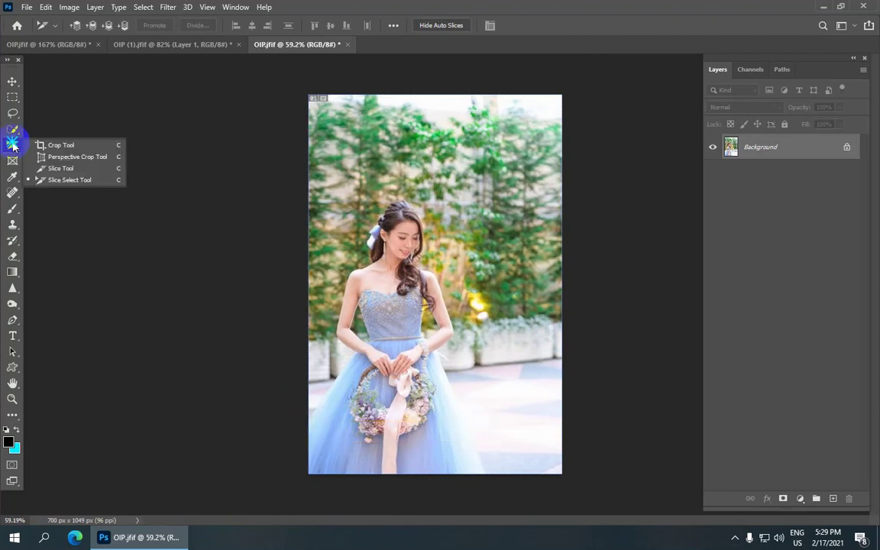
click(52, 170)
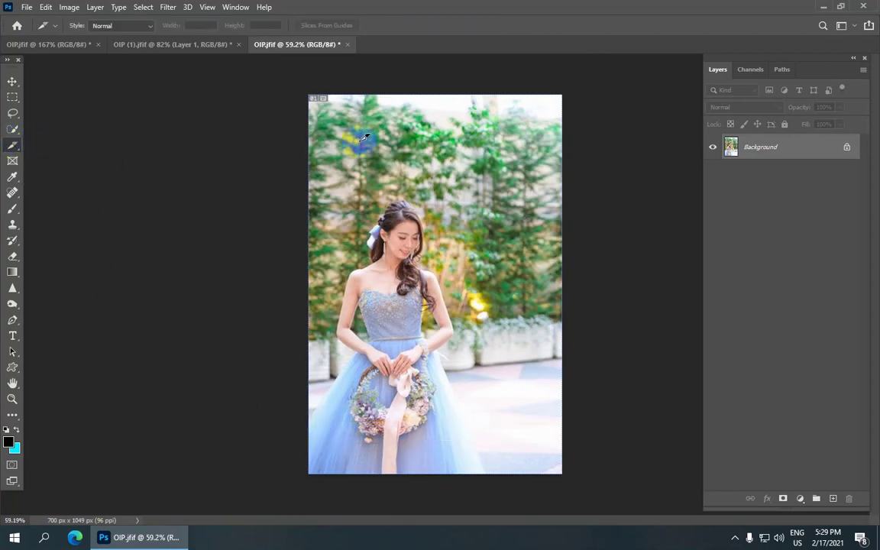
drag(334, 91, 359, 473)
drag(375, 91, 405, 473)
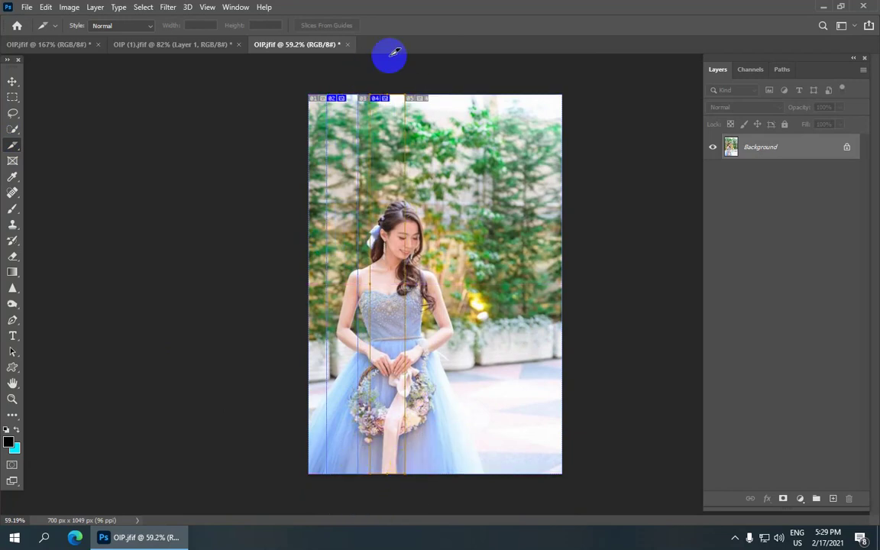
drag(418, 92, 456, 475)
drag(480, 141, 502, 474)
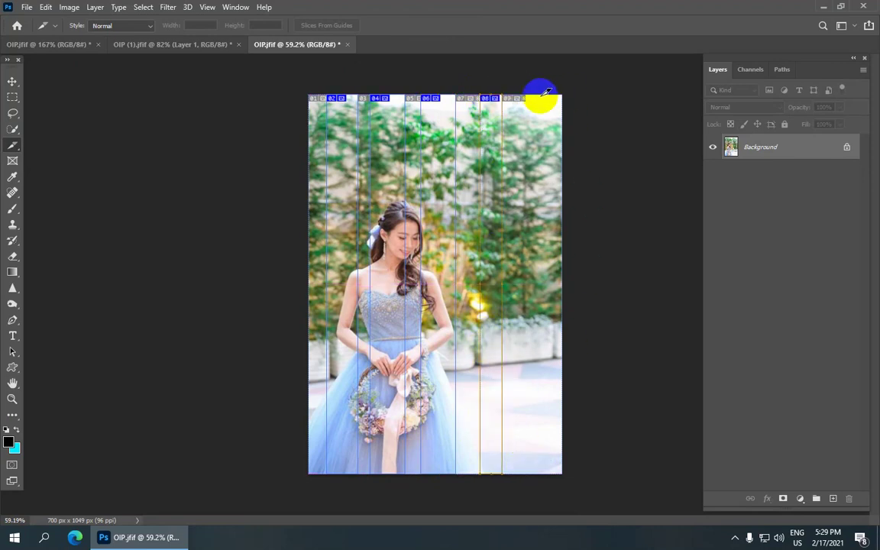
drag(537, 93, 555, 474)
Delete all five vertical slices from the photo using the Slice Select tool.
right_click(13, 146)
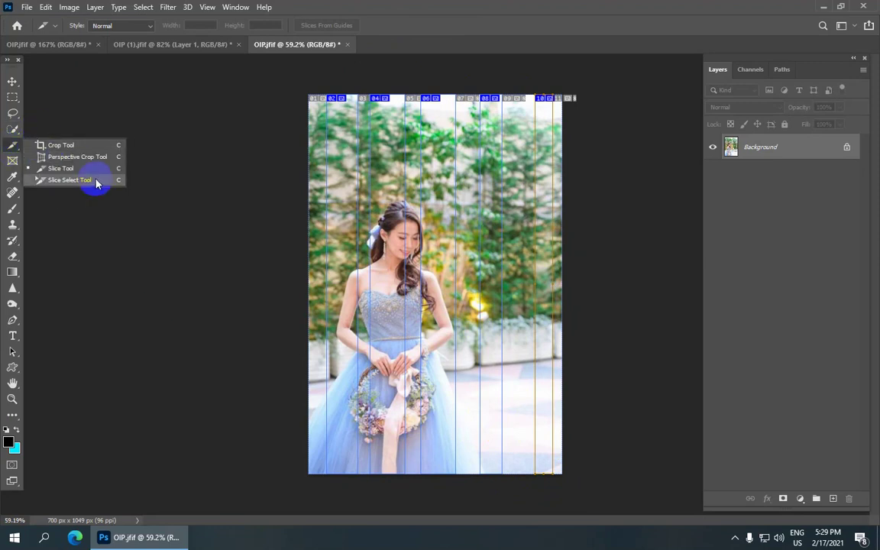
click(70, 180)
click(344, 111)
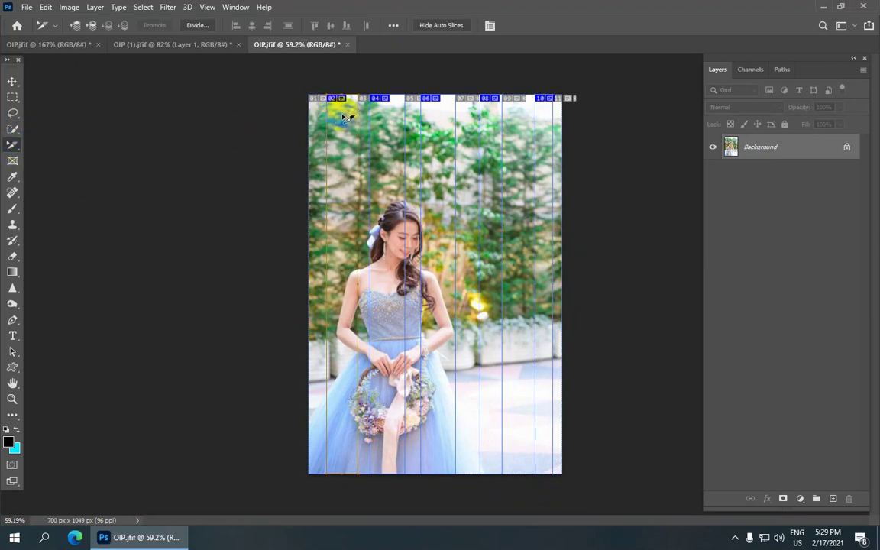
drag(352, 116, 530, 155)
click(545, 156)
key(Delete)
scroll(343, 164, down, 1)
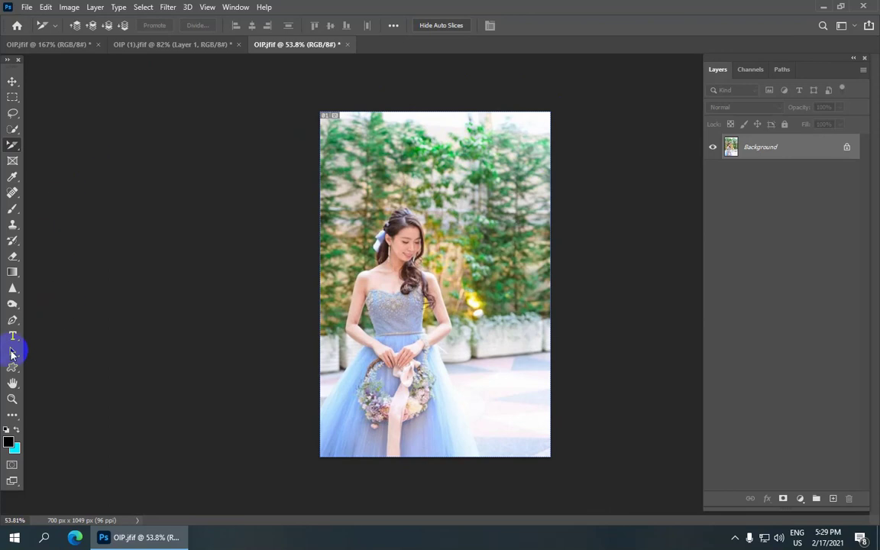
Switch to the Sharpen tool and show the related Blur, Sharpen and Smudge tools.
right_click(12, 145)
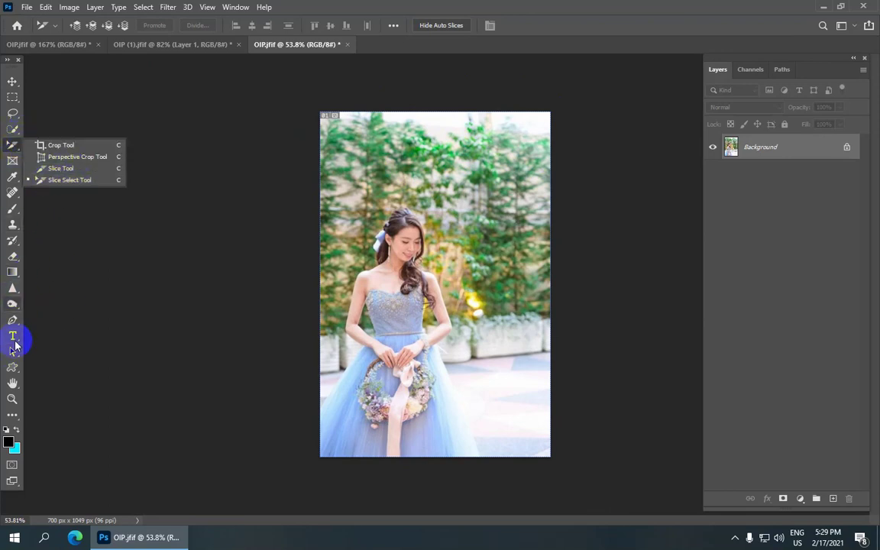
click(12, 288)
right_click(12, 288)
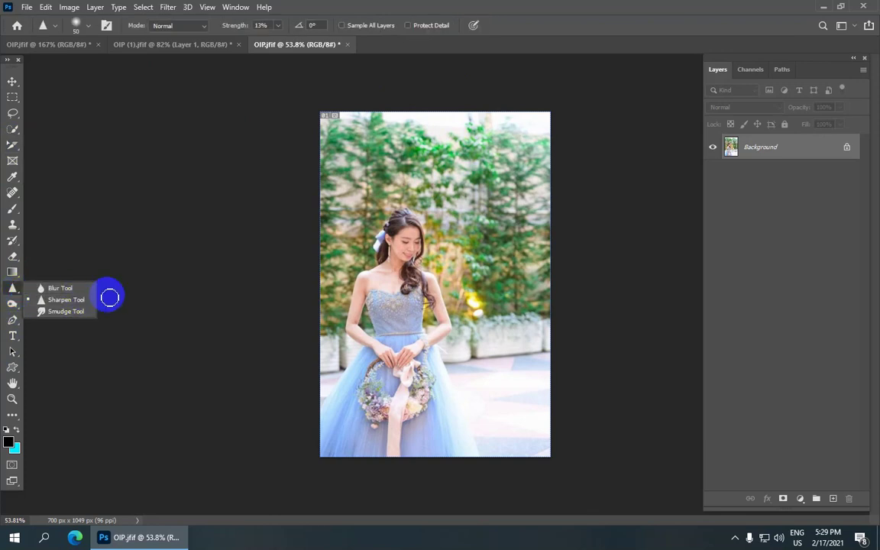
click(170, 268)
scroll(424, 258, down, 1)
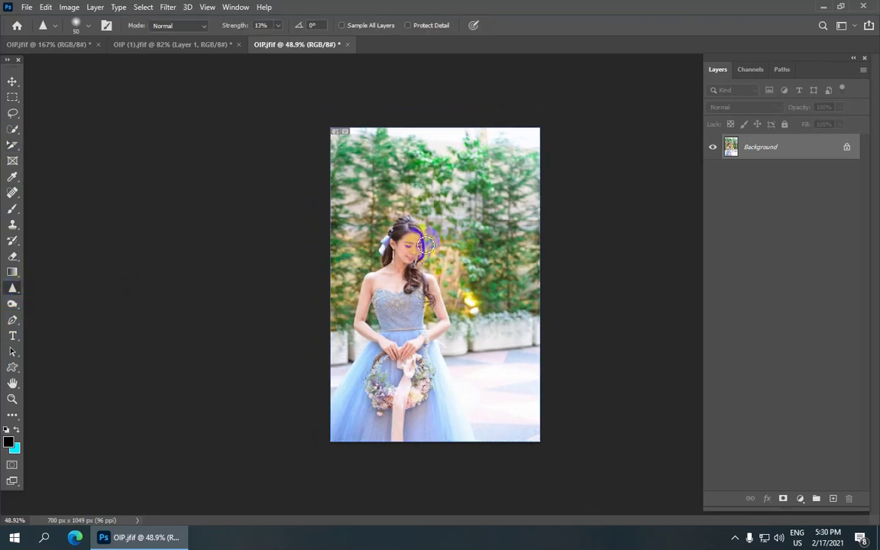